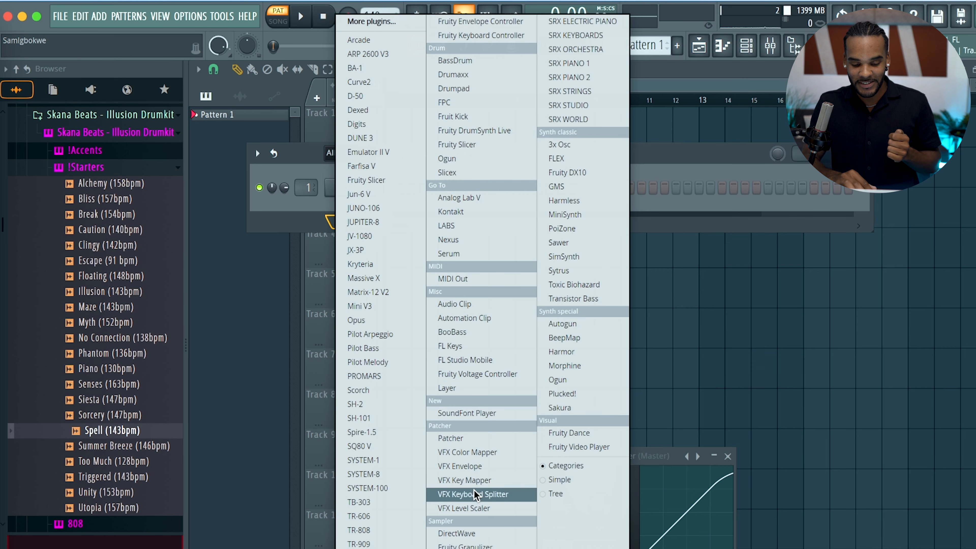
Add a Fruity Granulizer channel, audition the Illusion Drumkit starters and load one of them as its sample
click(466, 545)
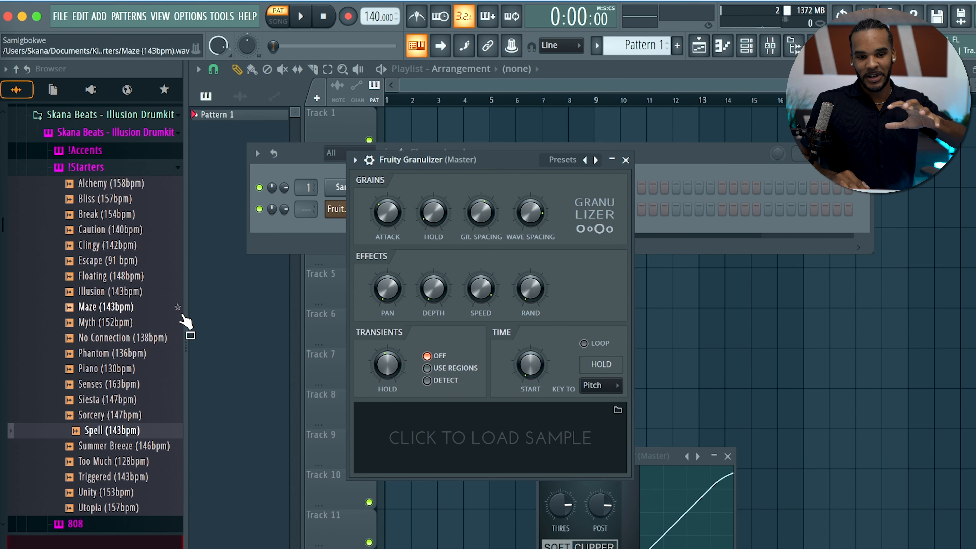
click(118, 292)
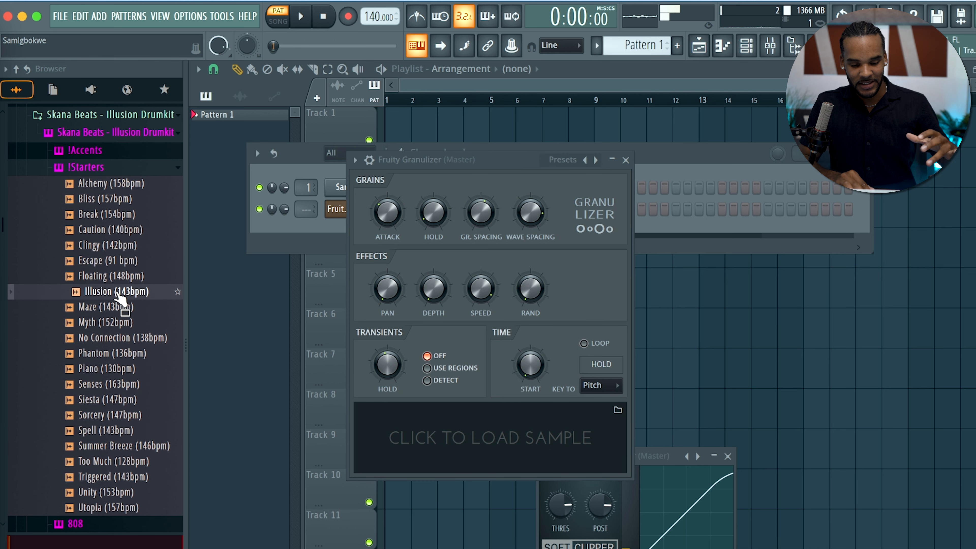
click(116, 310)
click(122, 354)
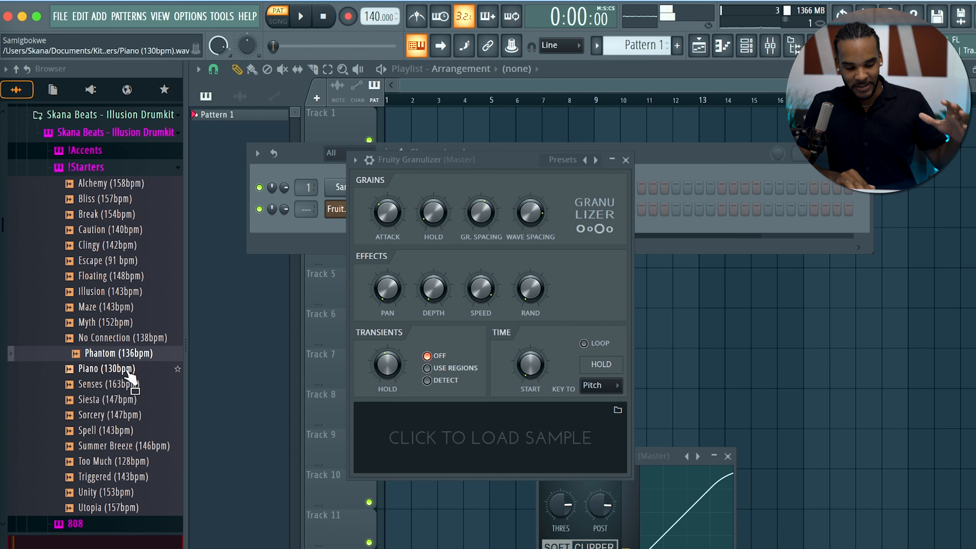
click(127, 371)
click(94, 413)
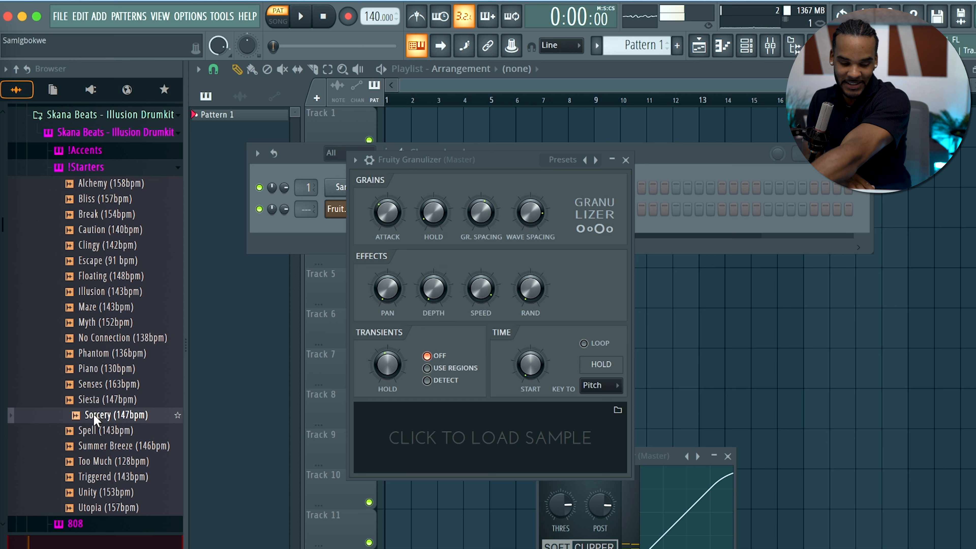
drag(94, 419, 461, 442)
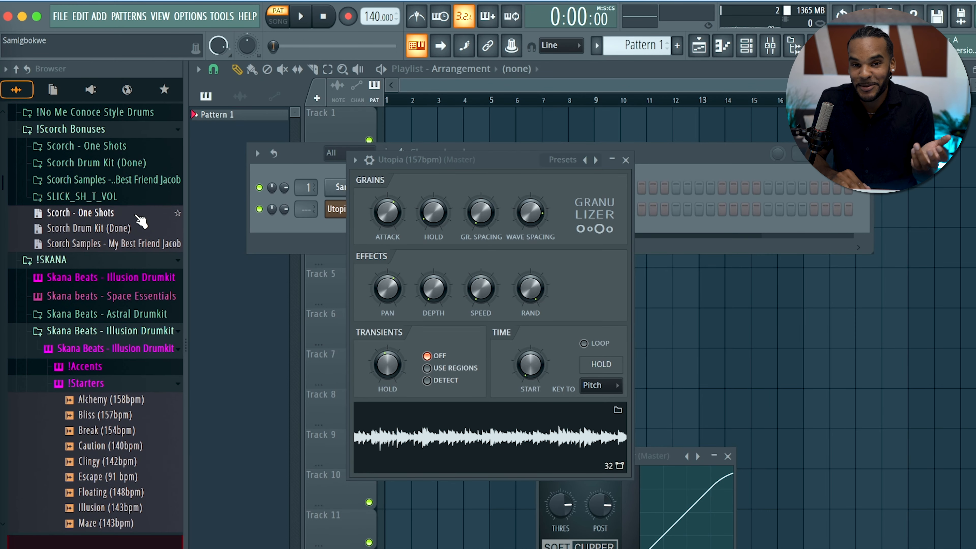
Replace the Granulizer's sample with Burn Loop 96 Bpm Bmin from the Titanium Loopkit
scroll(140, 221, up, 4)
click(100, 282)
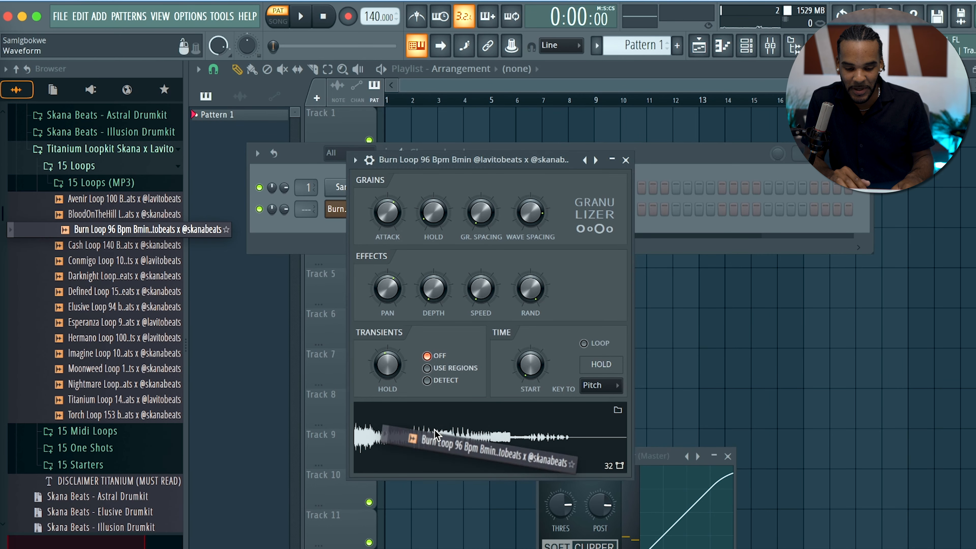
drag(374, 436, 436, 435)
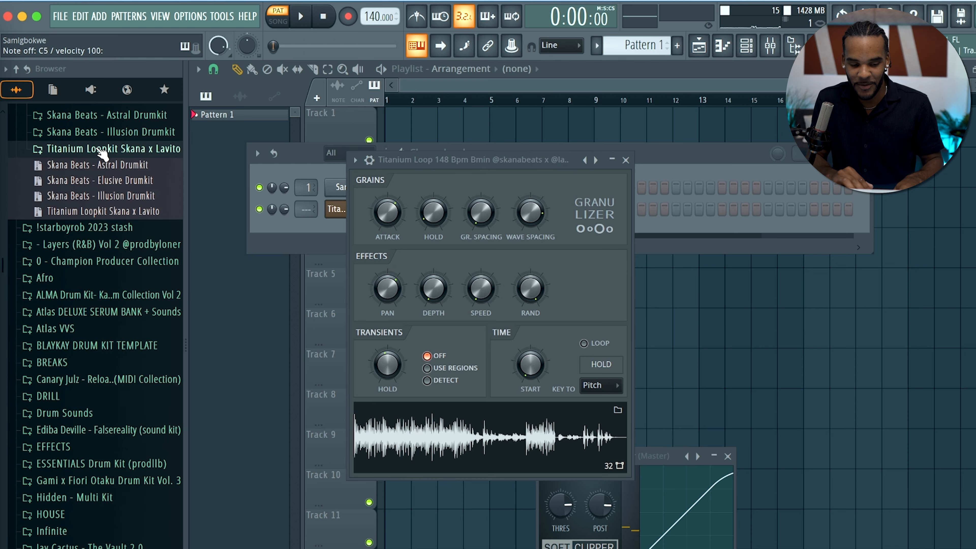
Browse the drum kit folders and load Imagine Loop 100 bpm Gmaj from the Titanium Loopkit into the Granulizer
scroll(46, 153, down, 6)
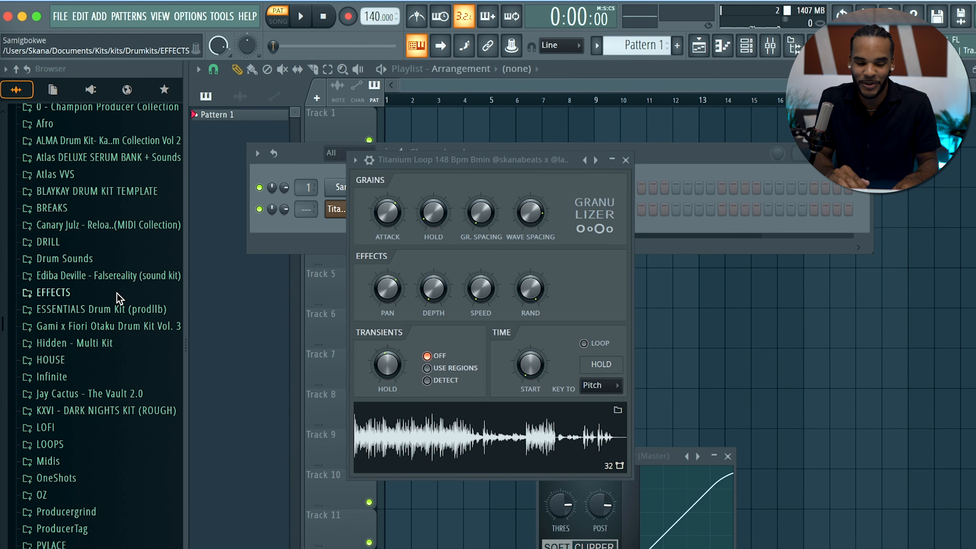
scroll(112, 287, down, 9)
scroll(103, 297, up, 3)
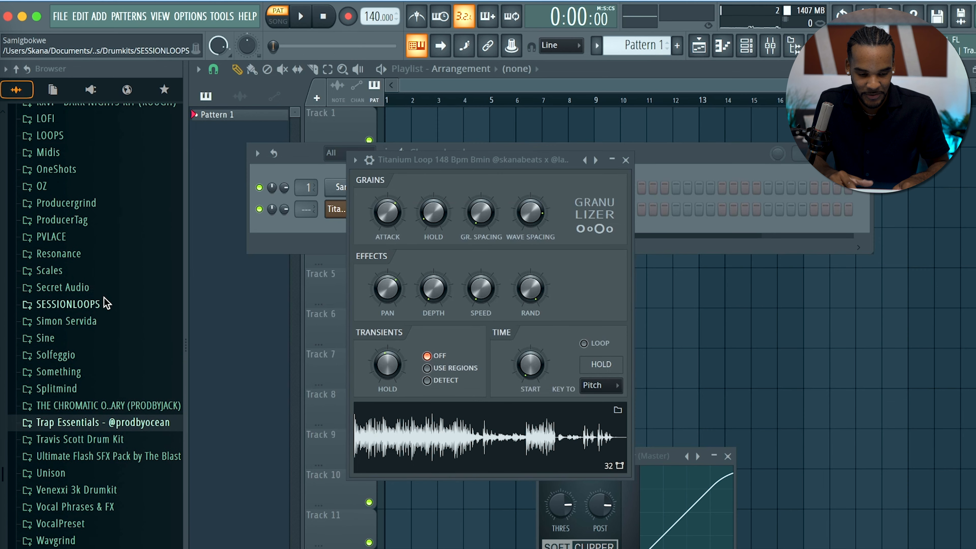
scroll(104, 298, up, 4)
scroll(104, 298, down, 5)
drag(123, 366, 481, 442)
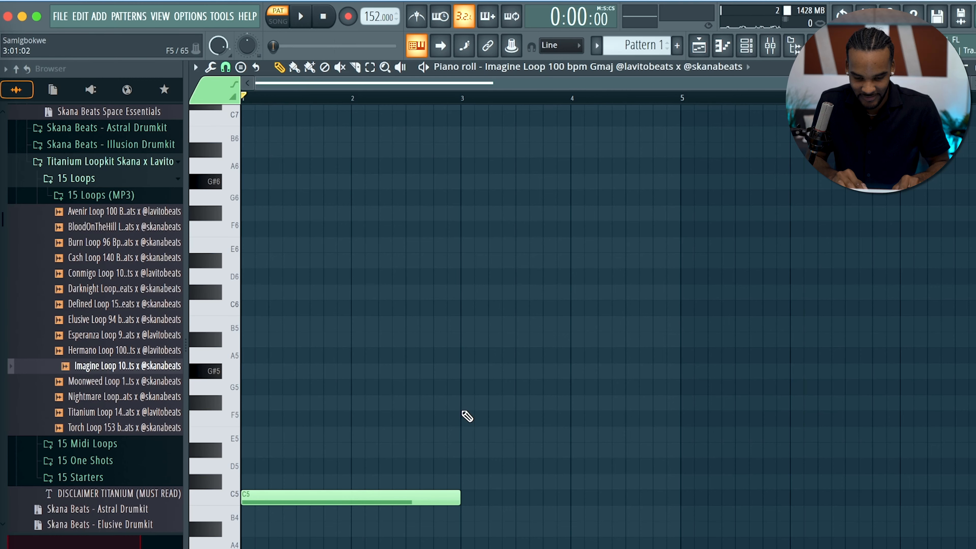
Draw a two-bar F5 note at bar 3 in the Imagine Loop piano roll and duplicate the C5–F5 phrase from bar 5
click(461, 409)
key(space)
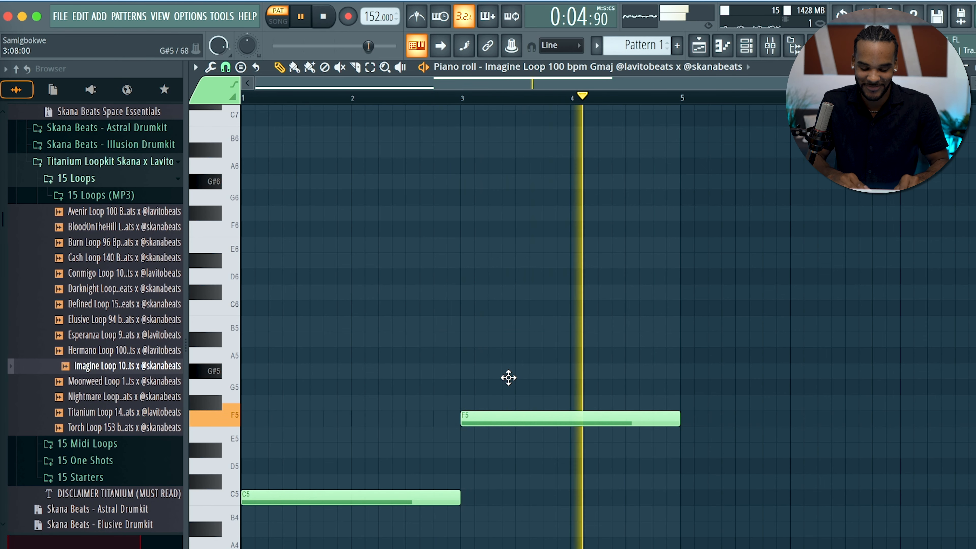
key(ctrl+b)
ctrl+right_click(508, 378)
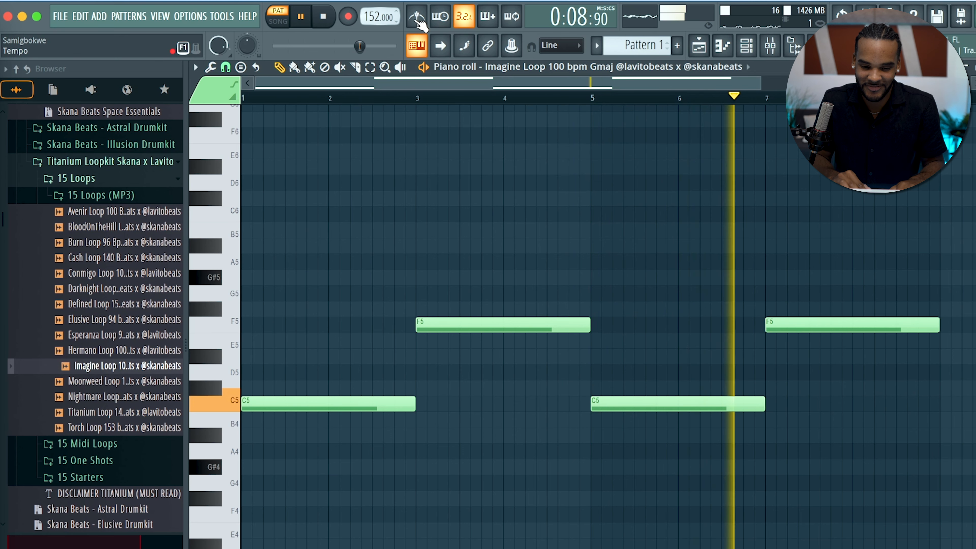
Set the project tempo to 150 BPM and add Fruity Convolver to the Imagine Loop's mixer track
click(417, 16)
click(746, 45)
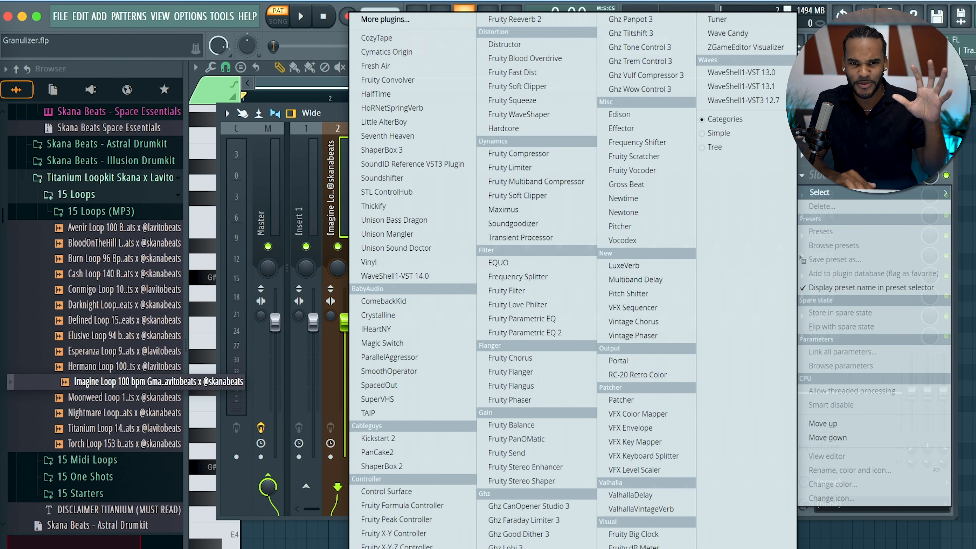
click(400, 80)
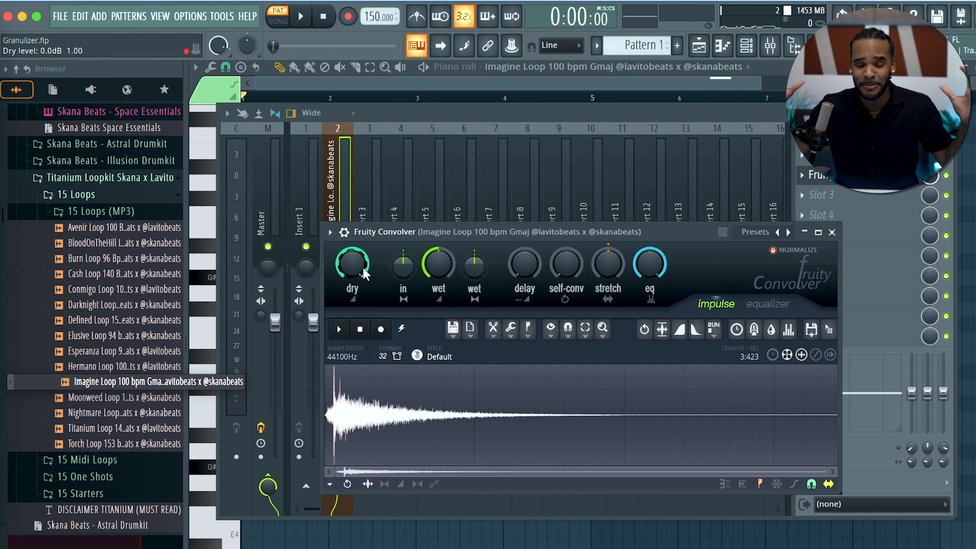
key(space)
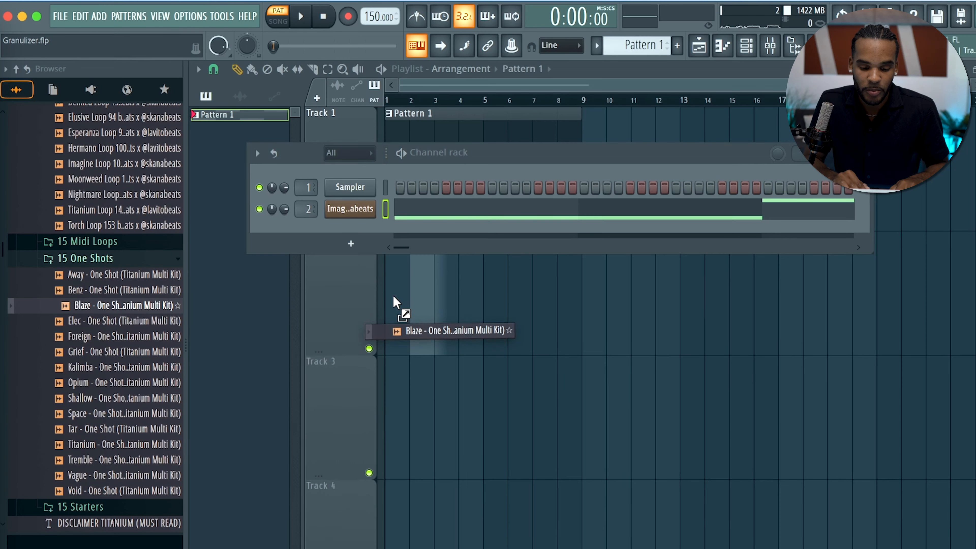
Load the Blaze one shot into a new sampler channel and open its sample in the Edison audio editor
drag(399, 305, 355, 242)
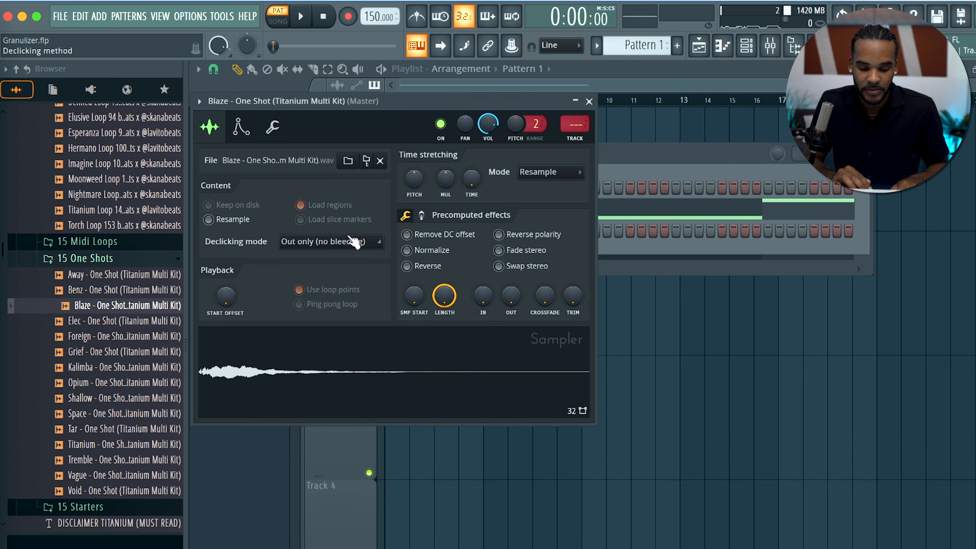
right_click(341, 376)
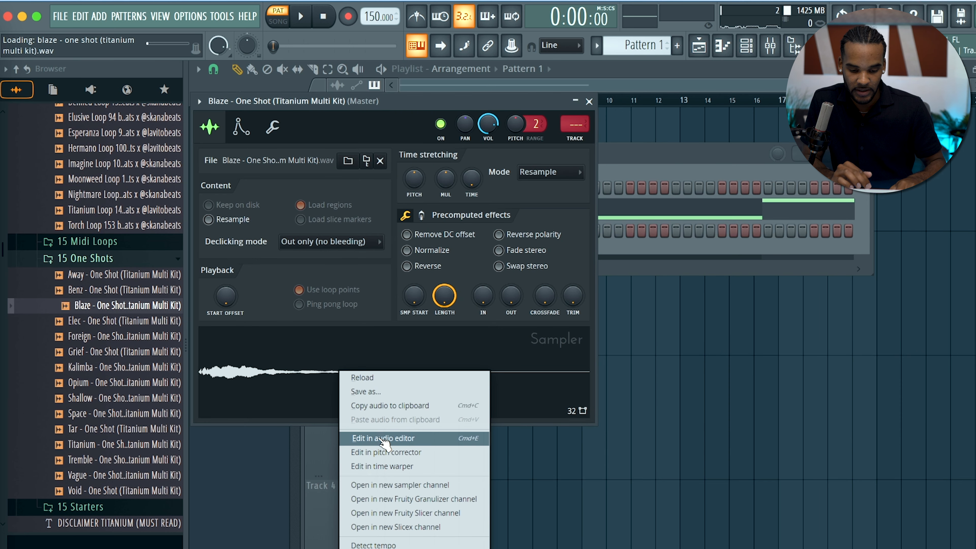
click(384, 438)
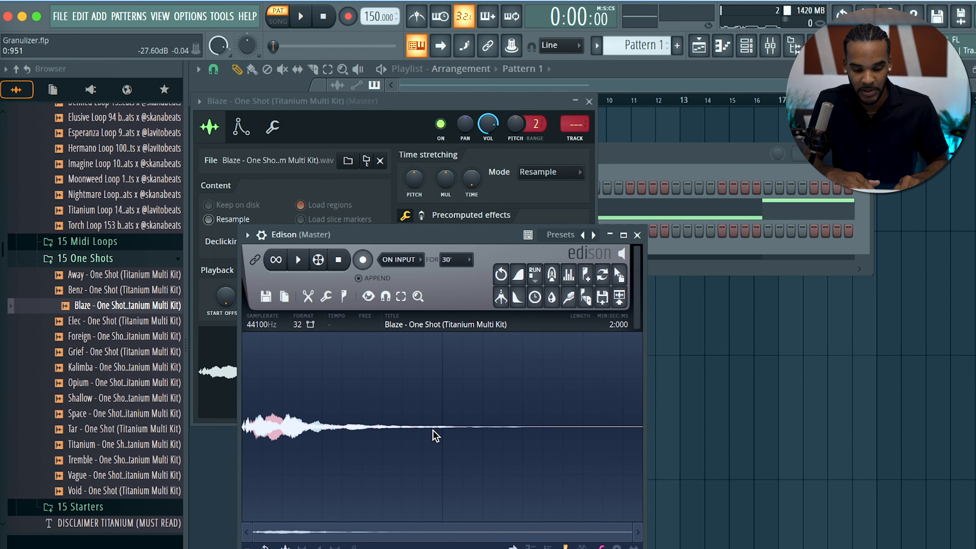
Blur the Blaze sample in Edison with the blur amount at its maximum and play the result
key(super+b)
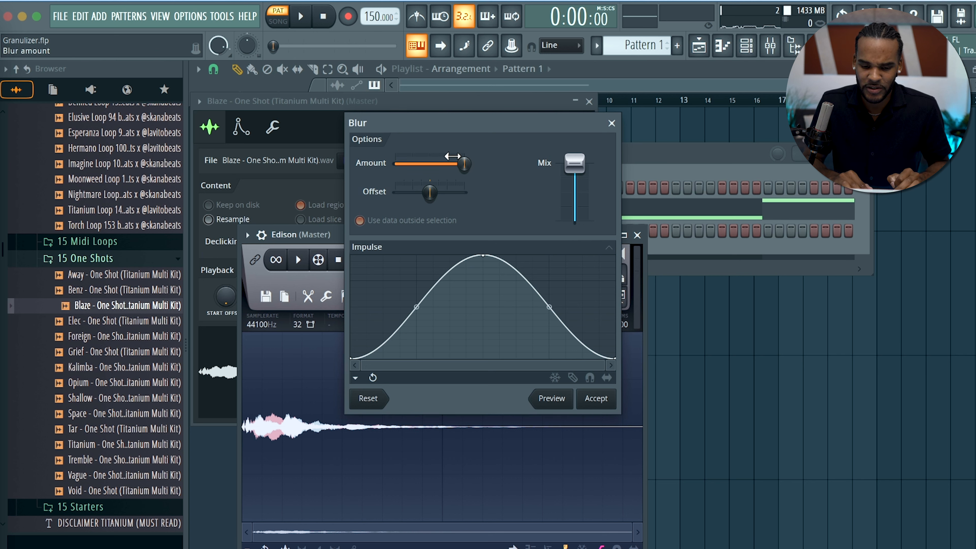
click(596, 398)
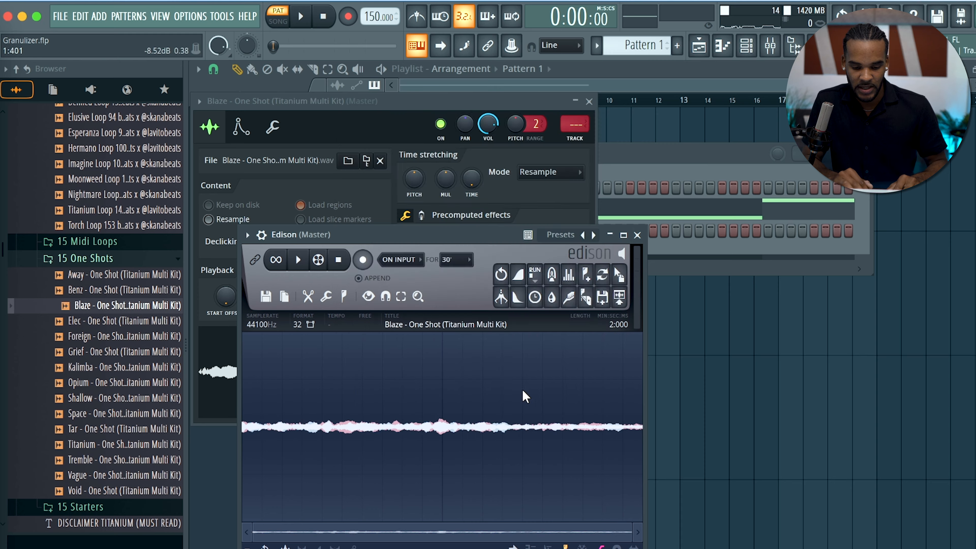
key(space)
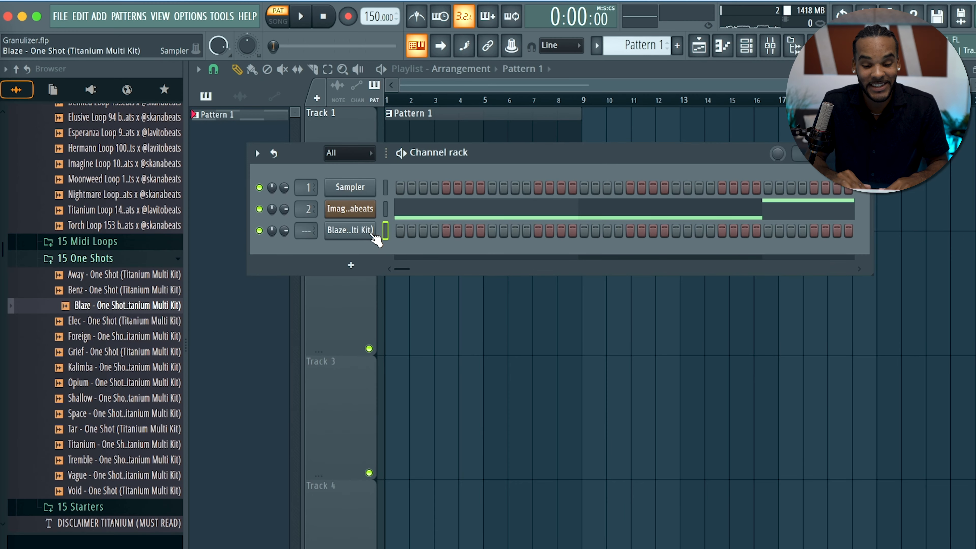
Place the blurred Blaze audio from Edison in the channel rack as a new sampler channel
right_click(377, 238)
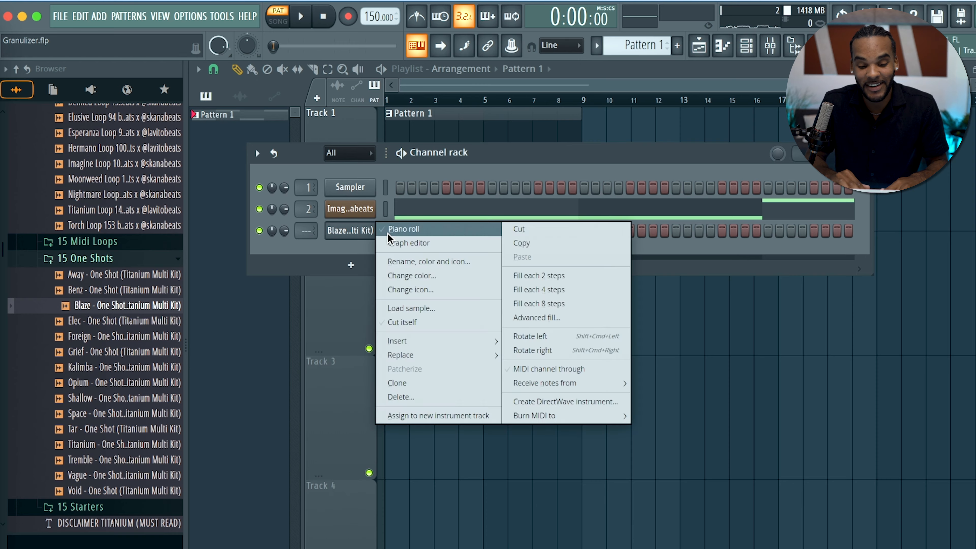
click(388, 231)
click(261, 402)
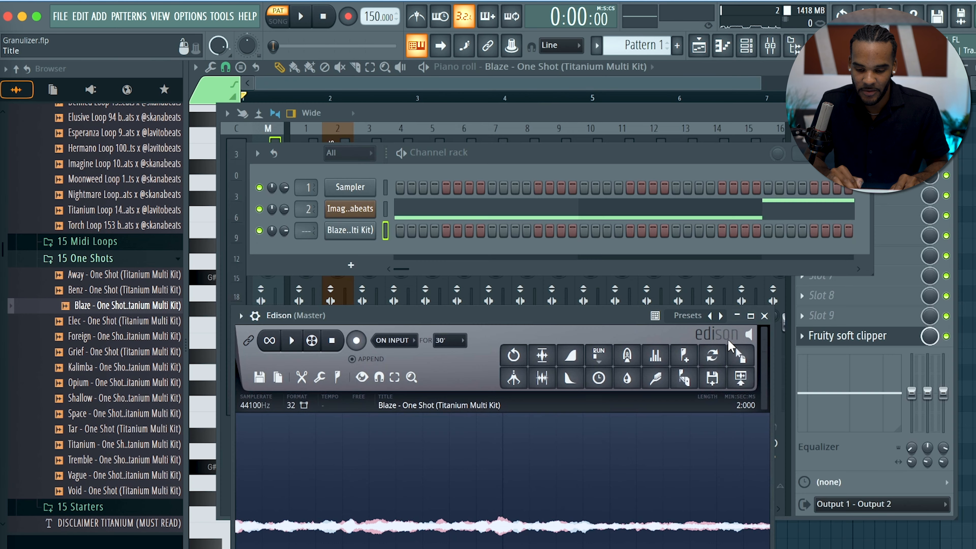
drag(566, 353, 471, 315)
drag(381, 252, 376, 253)
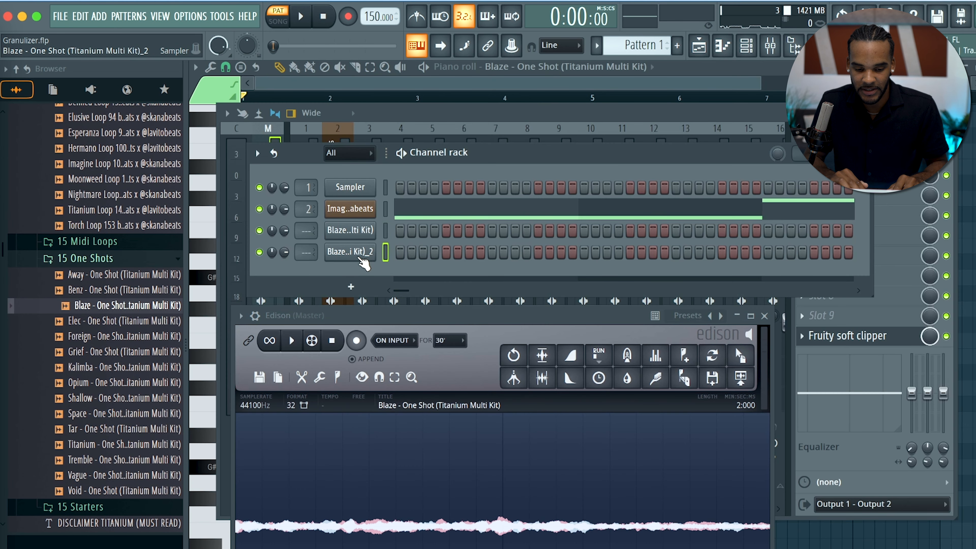
Enable the new Blaze channel's volume envelope with a hold time of about 85% and add a fade-out to its sample
click(365, 252)
click(264, 150)
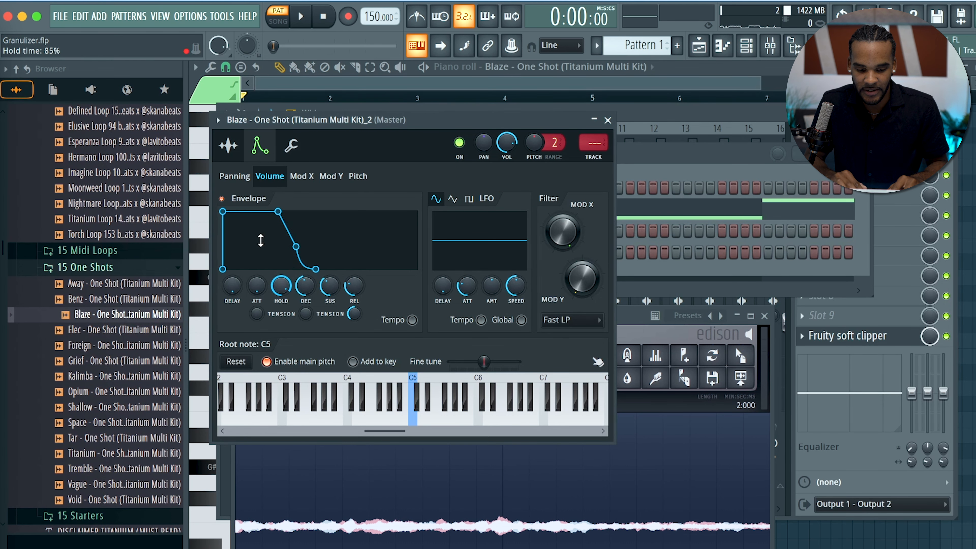
click(228, 145)
drag(529, 315, 530, 303)
Route the new Blaze channel to its own mixer track and add ValhallaVintageVerb in effect slot 3
key(ctrl+l)
click(808, 204)
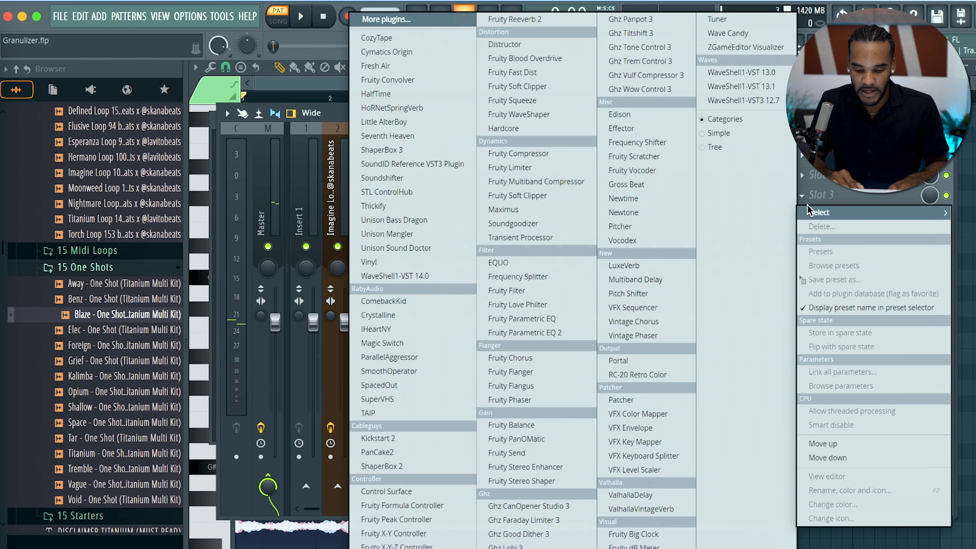
click(641, 508)
Place a two-bar C5 note at bar 1 in the new Blaze channel's piano roll and play it back
drag(214, 216, 214, 246)
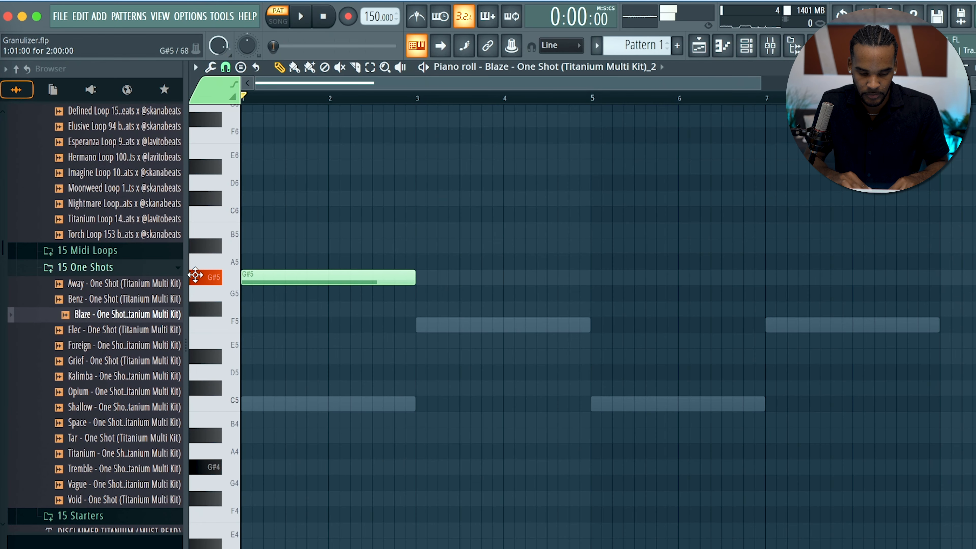
drag(336, 279, 313, 399)
key(space)
key(space)
Add a two-bar F5 note starting at 1:05:00 and turn it into a slide note
drag(276, 335, 262, 316)
double_click(295, 327)
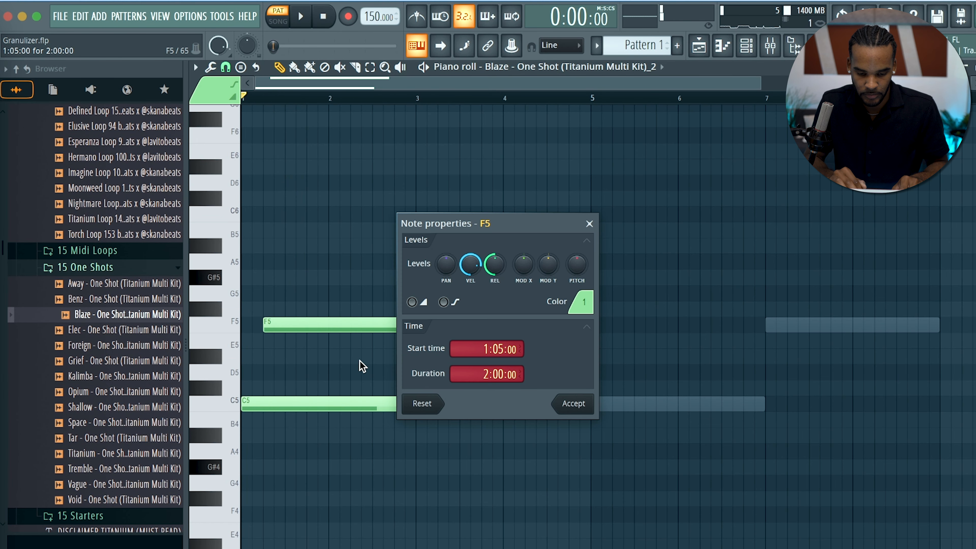
click(412, 302)
click(561, 404)
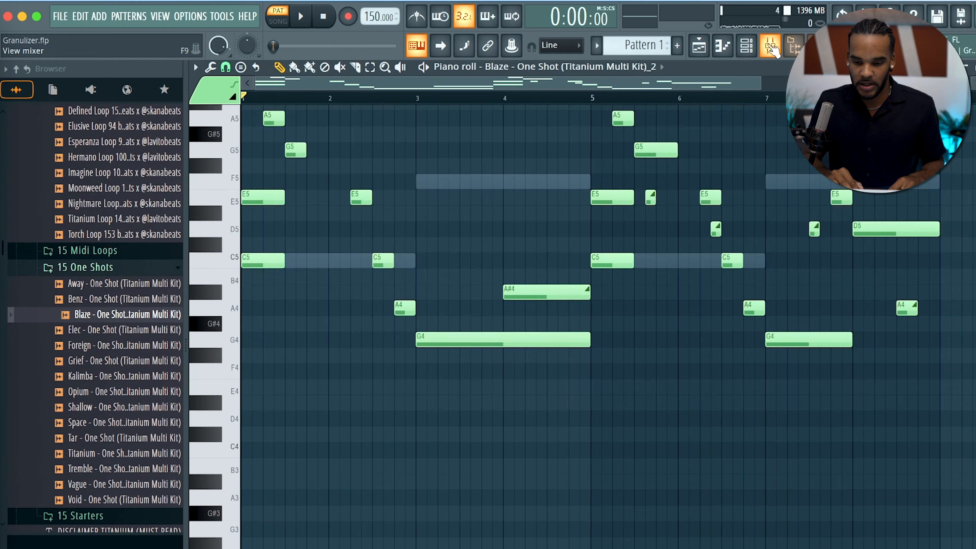
Add HalfTime in slot 4 of the blurred Blaze channel's mixer track and play the pattern through it
key(F9)
click(830, 215)
mouse_move(823, 233)
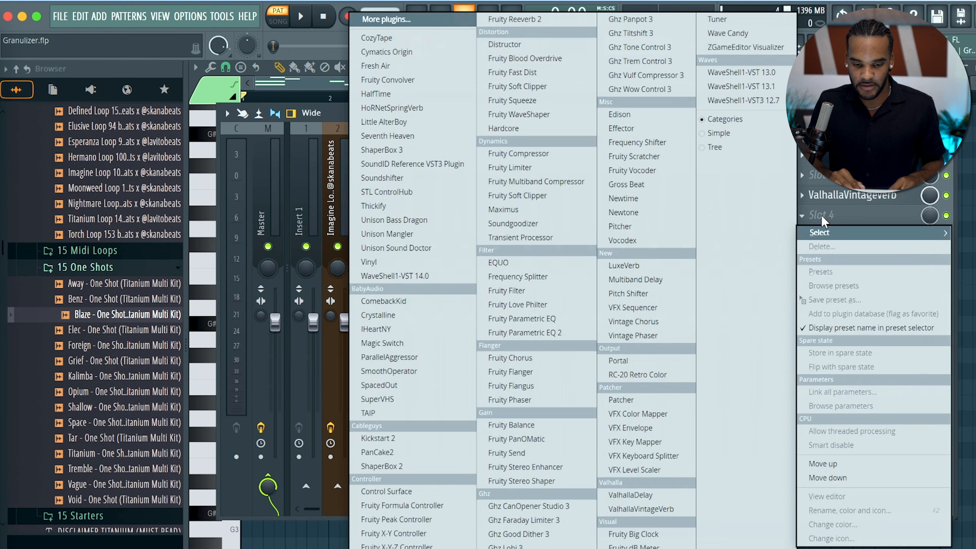
click(400, 98)
key(space)
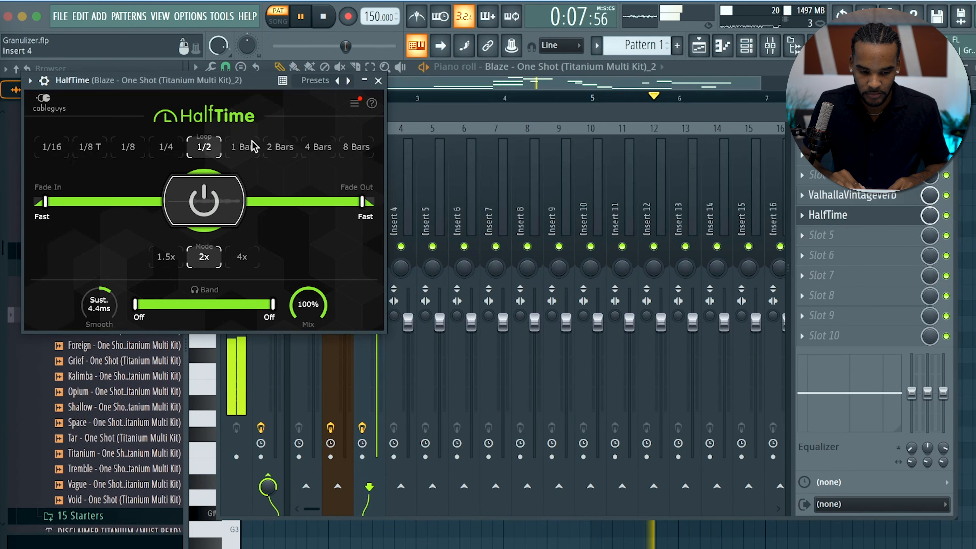
click(380, 81)
Add Magic Switch in slot 6 of the blurred Blaze channel's mixer track and close its window
click(822, 255)
mouse_move(822, 272)
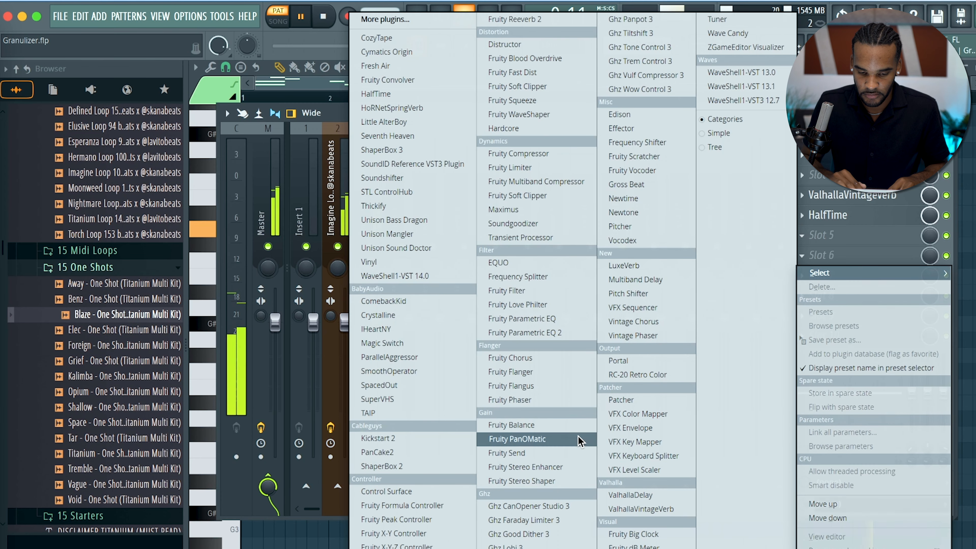
click(388, 343)
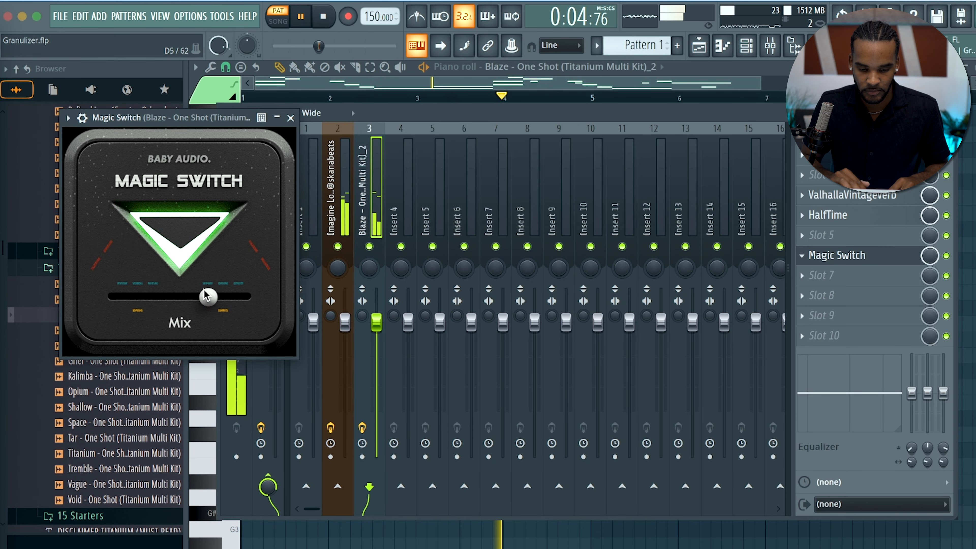
click(291, 118)
Add LuxeVerb in slot 7 of the blurred Blaze channel's mixer track
click(822, 275)
mouse_move(822, 292)
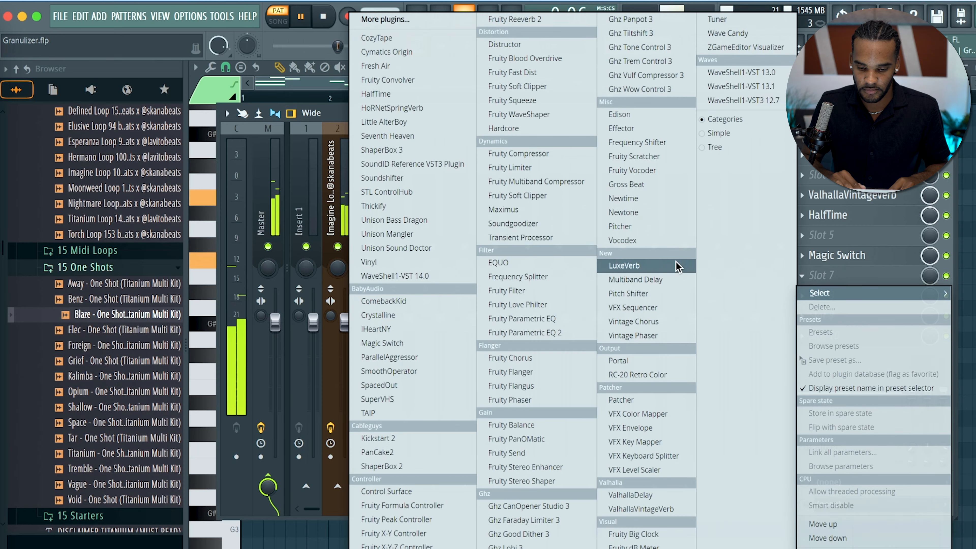
click(645, 265)
drag(654, 219, 569, 165)
click(890, 163)
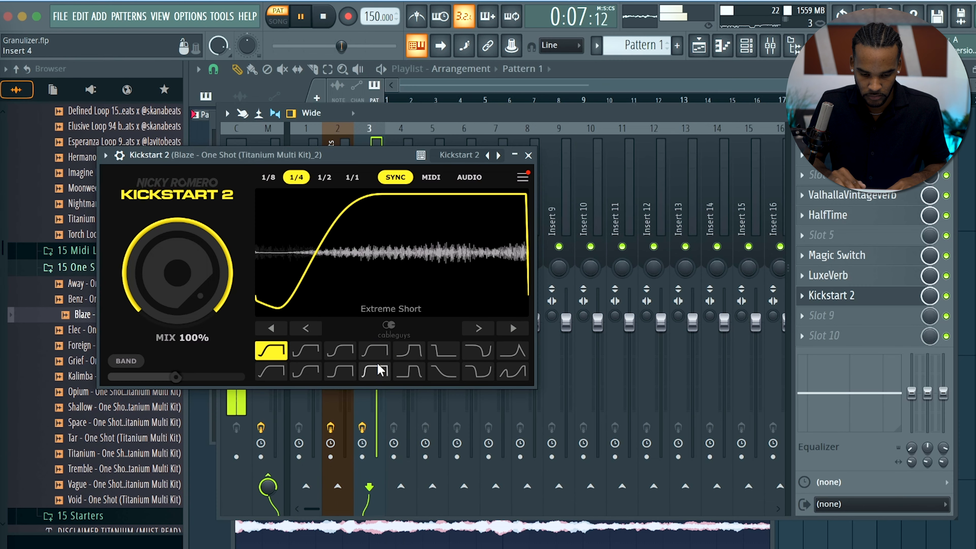
Set Kickstart 2's mix to 59% on the blurred Blaze channel's mixer track and move it up the effect chain
drag(208, 302, 208, 361)
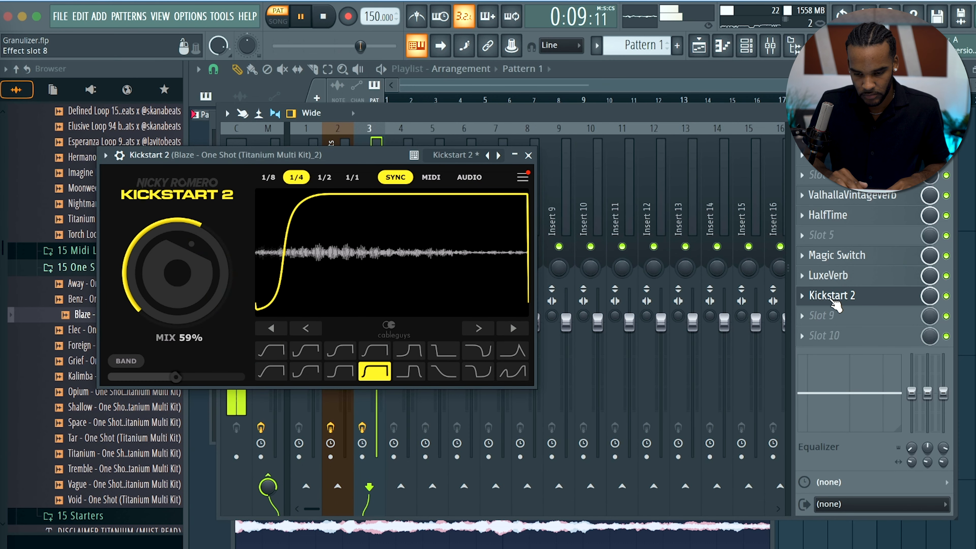
drag(830, 299, 830, 259)
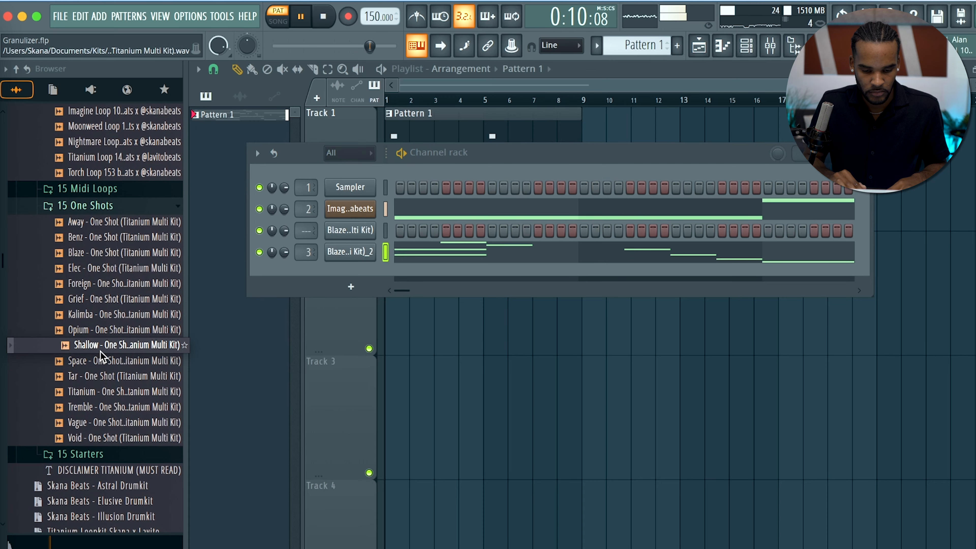
Load the Shallow one shot into a new channel and place a quarter-bar A4 note at the start of its piano roll
drag(100, 351, 358, 286)
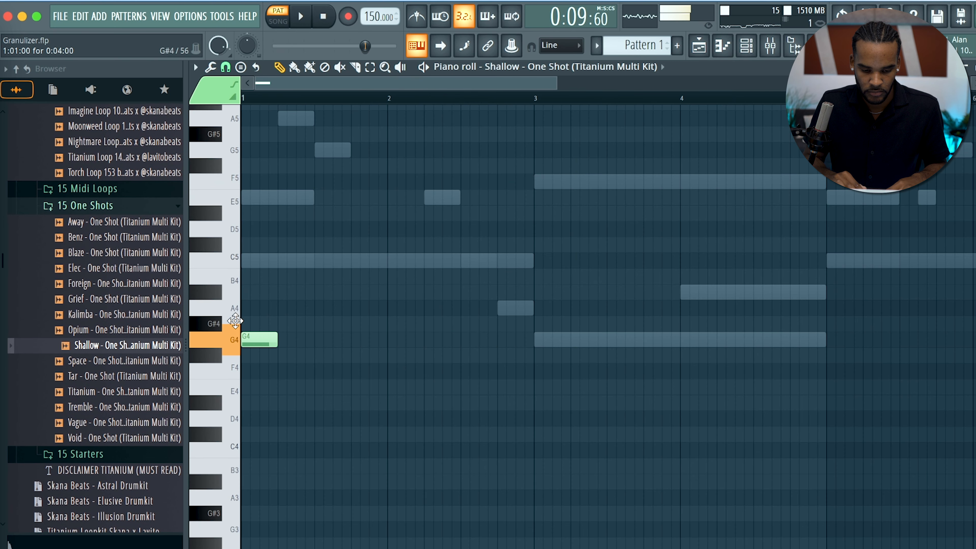
drag(235, 321, 235, 308)
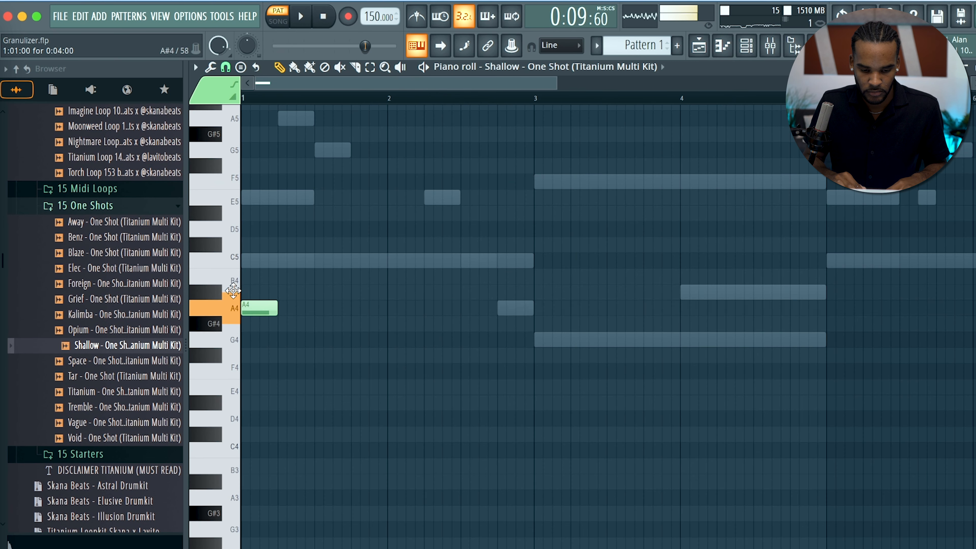
key(space)
key(space)
Add an E5 note halfway through bar 1 and lengthen both it and the opening A4 to half a bar
click(280, 194)
key(space)
ctrl+right_click(310, 301)
key(space)
drag(282, 303, 301, 306)
key(space)
key(space)
drag(263, 416, 282, 415)
key(space)
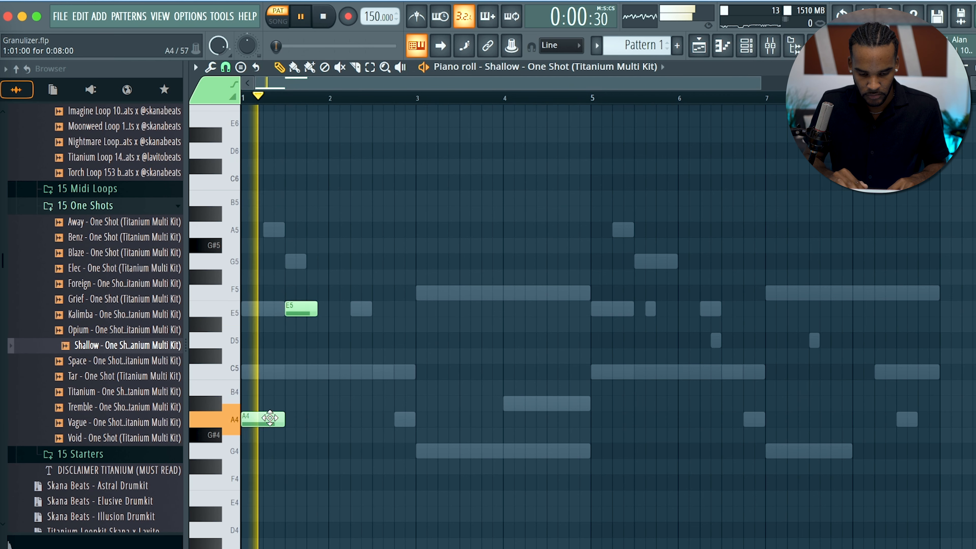
drag(317, 305, 329, 301)
key(space)
Add an A5 at 2:09:00, a quarter-bar E5 at 2:13:00, and half-bar D5 and E5 notes in bar 3
drag(361, 263, 376, 231)
key(space)
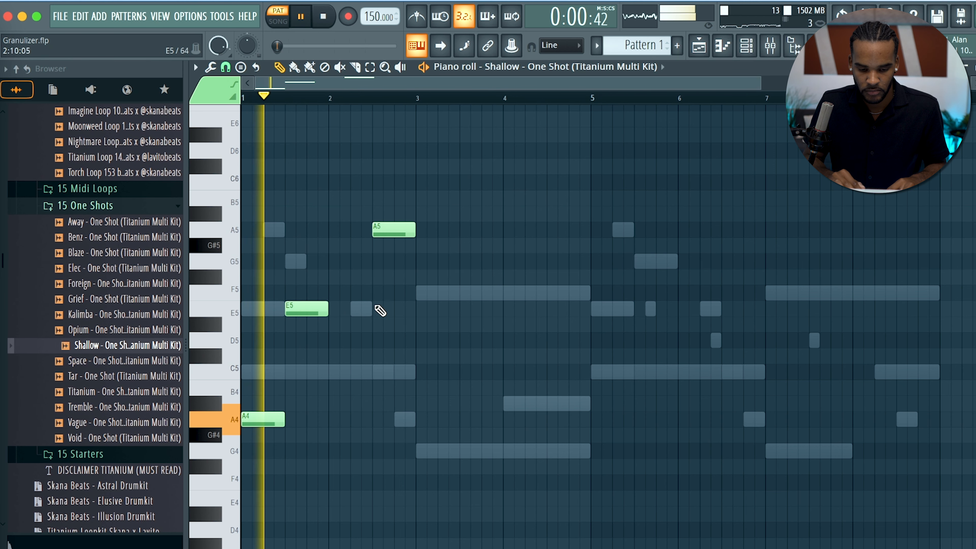
click(393, 309)
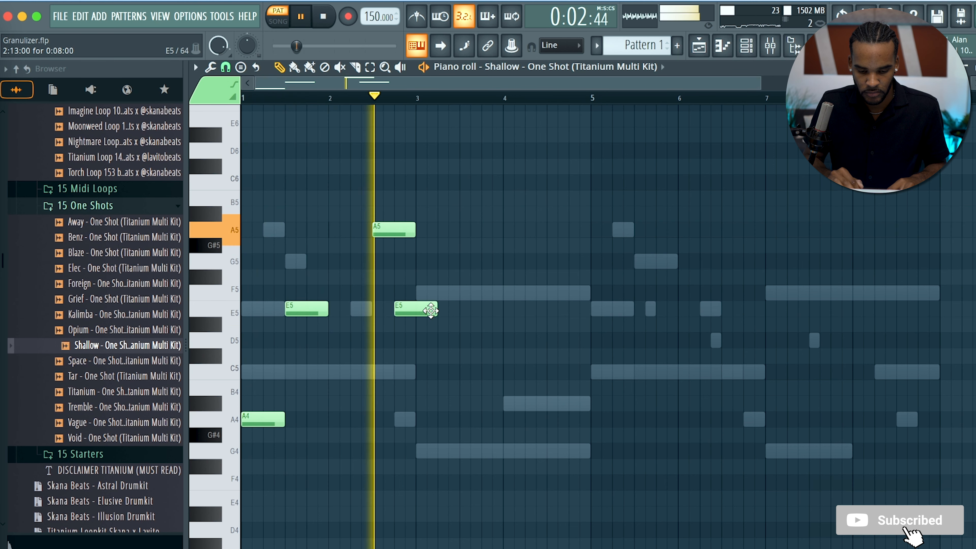
click(422, 340)
drag(434, 311, 415, 311)
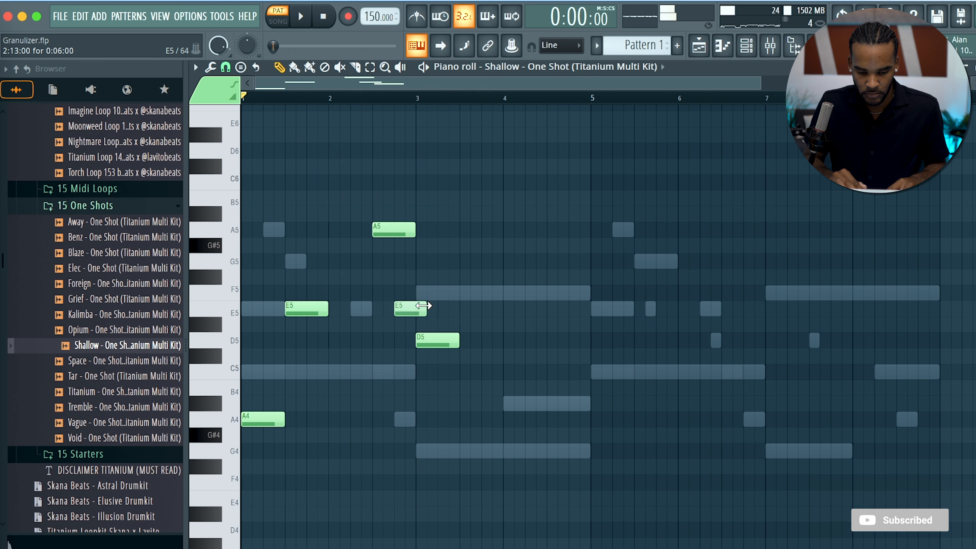
click(468, 309)
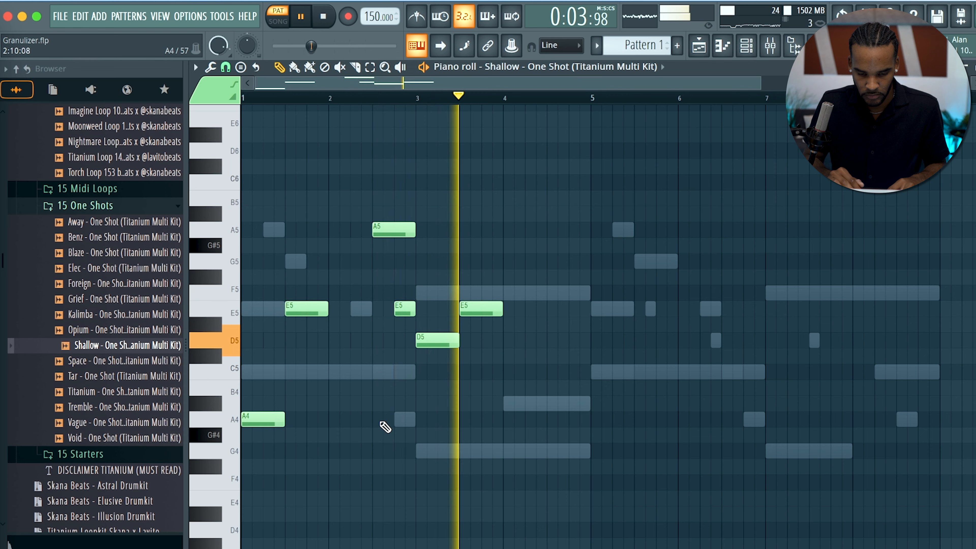
Duplicate the first four bars of the Shallow melody into bars 5 to 8
drag(592, 97, 87, 109)
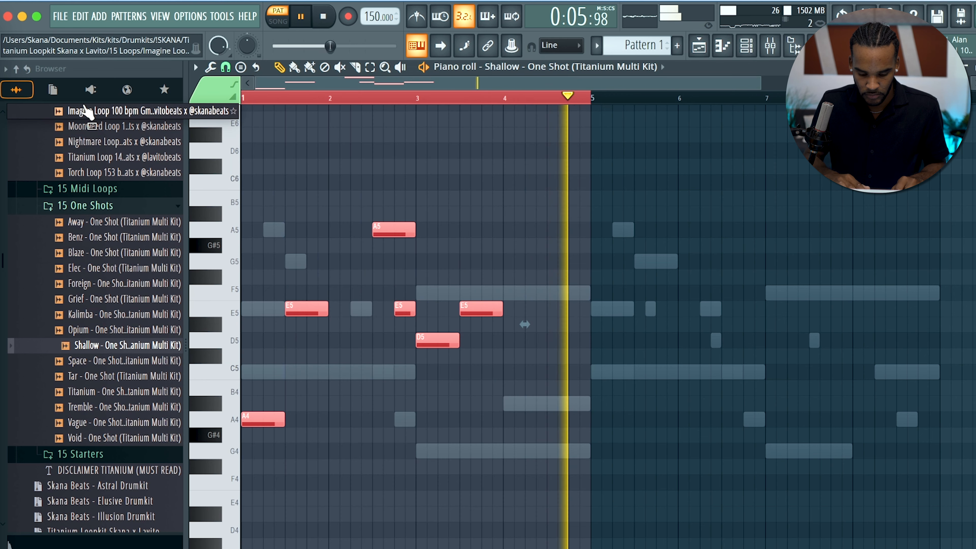
key(super+b)
key(super+d)
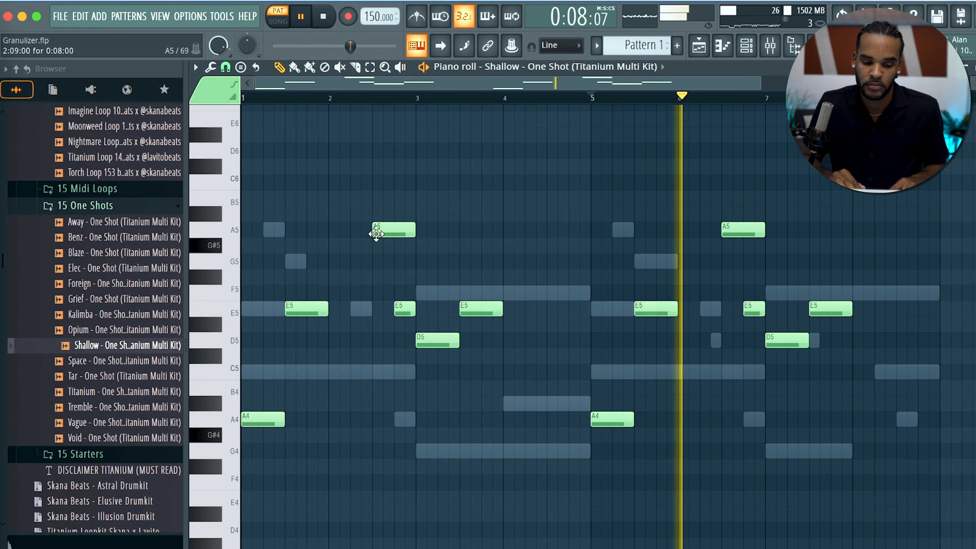
key(space)
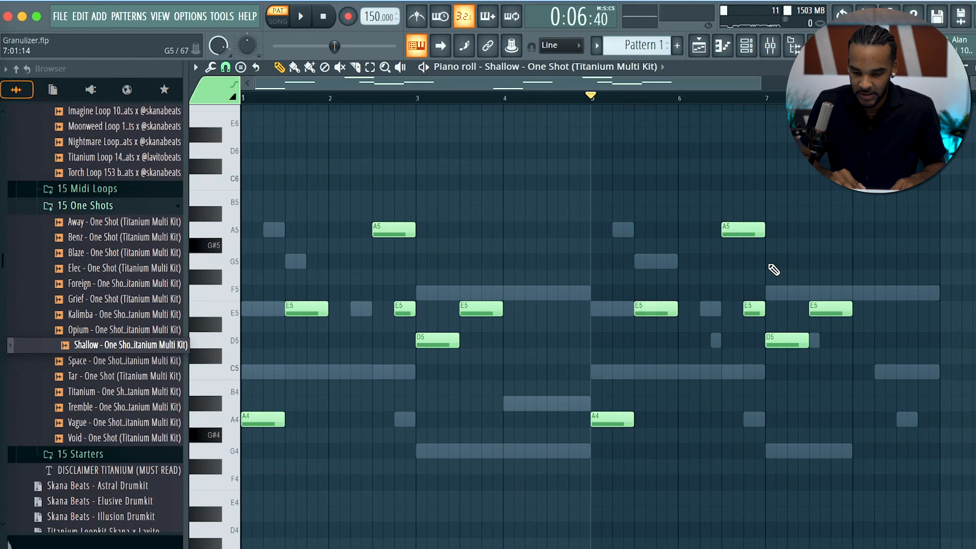
Add a short E5 slide note in bar 6, lower the E5 after it to D5 and bar 7's opening note to C5
click(727, 307)
double_click(729, 307)
click(577, 407)
drag(754, 310, 782, 371)
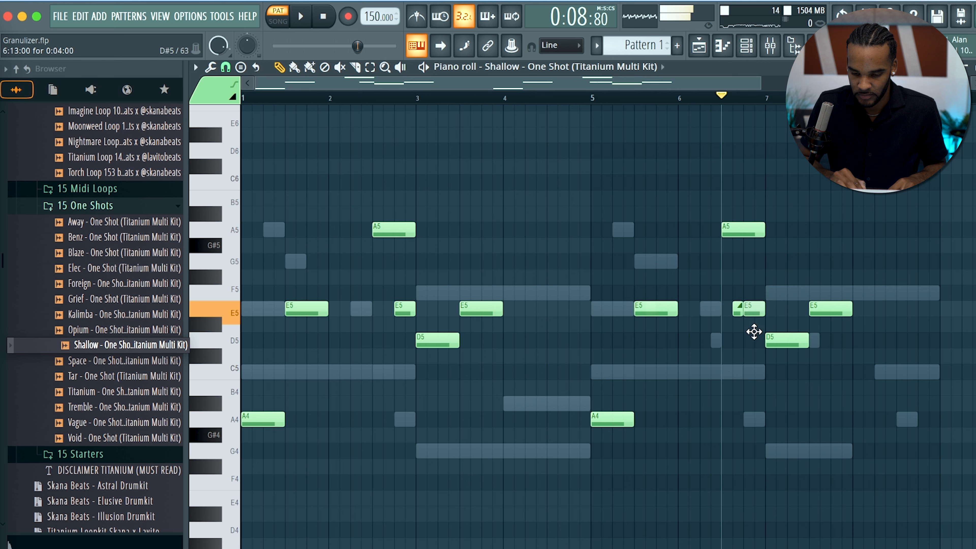
key(space)
key(space)
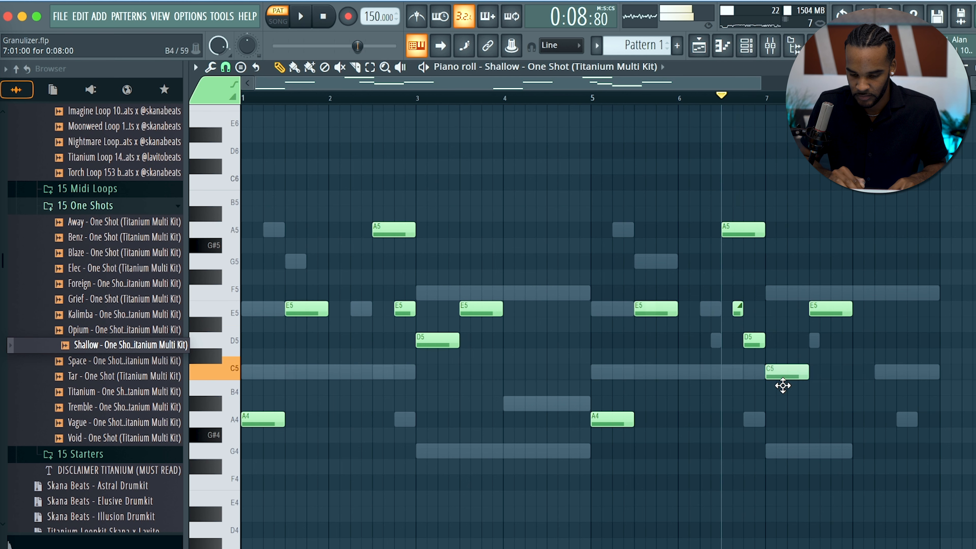
key(space)
key(space)
key(space)
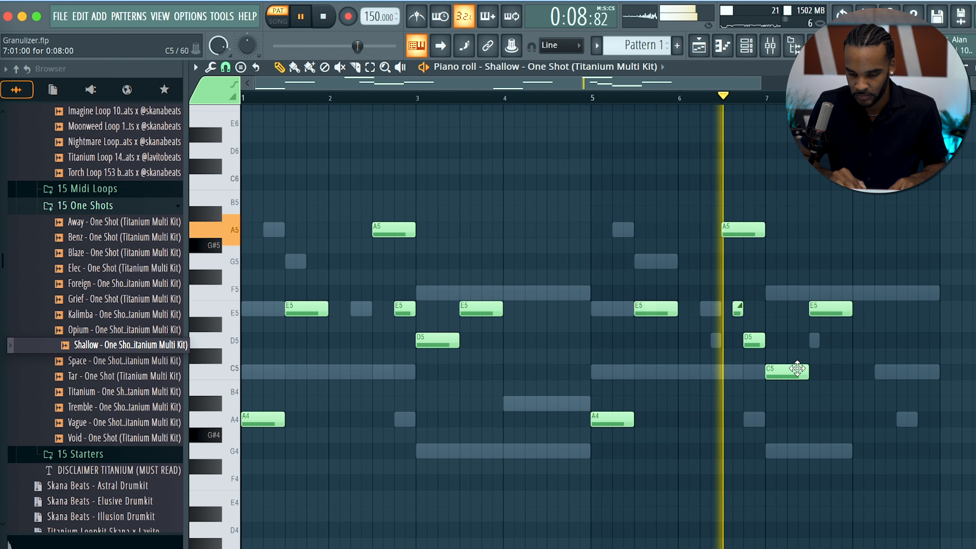
Lengthen bar 7's C5 to a full bar and turn the E5 above it into a D5 slide note
mouse_move(817, 310)
mouse_down()
mouse_move(817, 341)
mouse_move(858, 367)
mouse_up()
key(space)
double_click(835, 341)
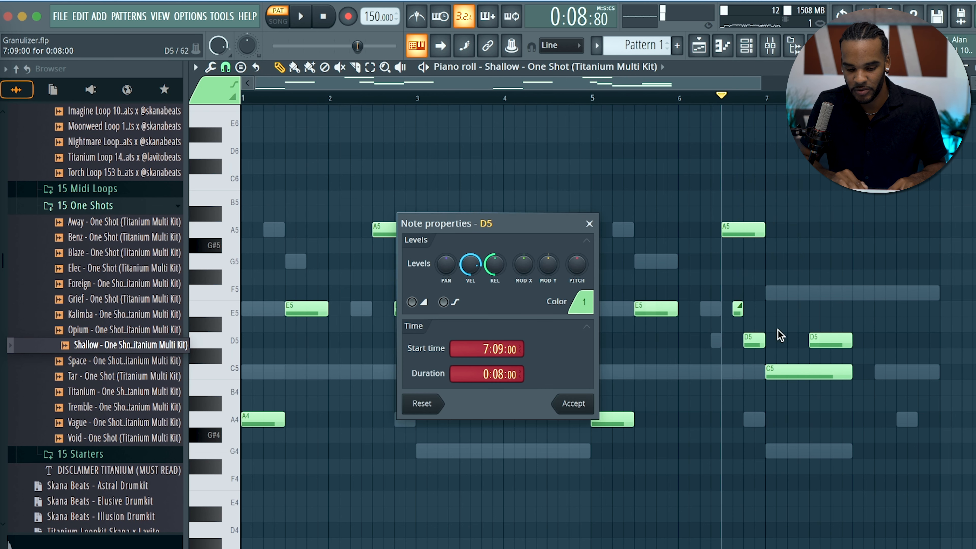
click(573, 404)
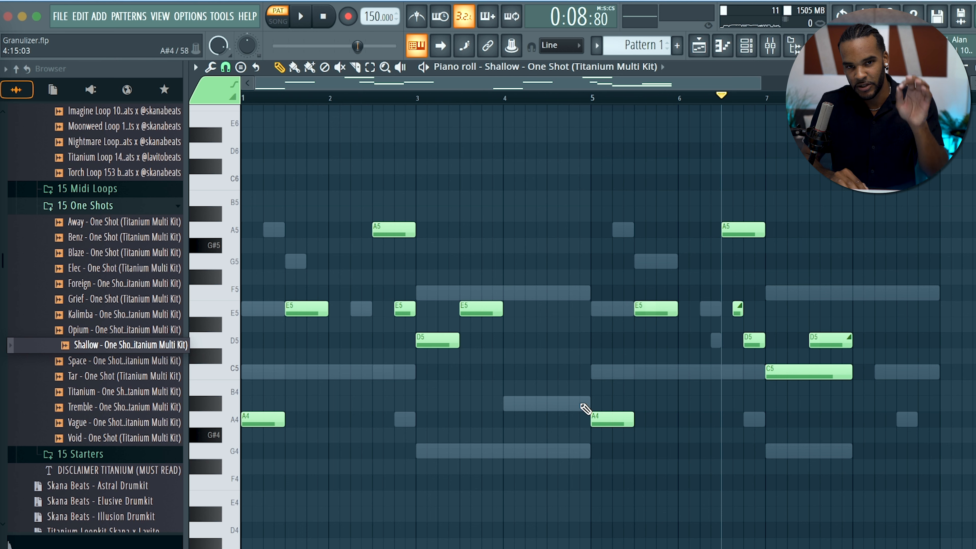
Lengthen the short C5 and B4 notes in bar 8 to a quarter bar each and deselect them
key(space)
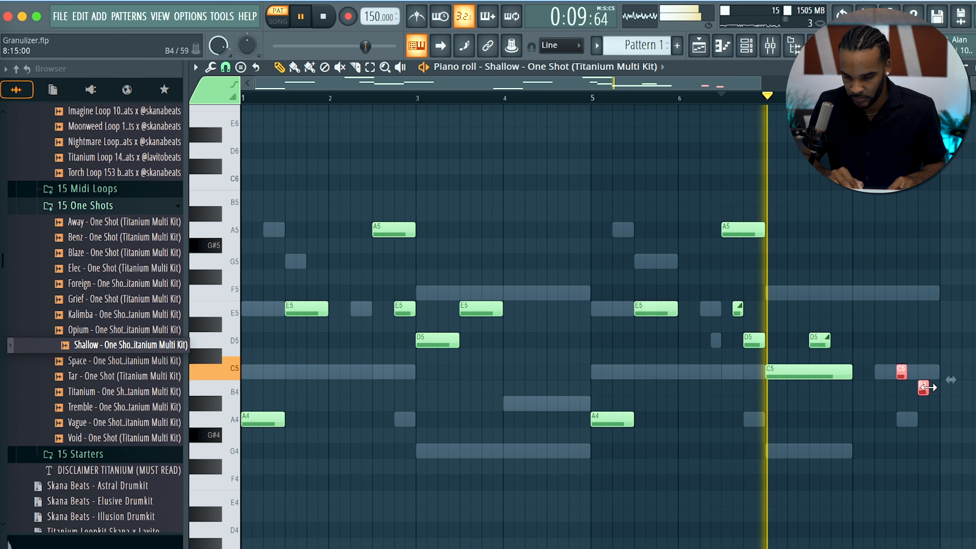
drag(927, 386, 937, 386)
super+click(925, 432)
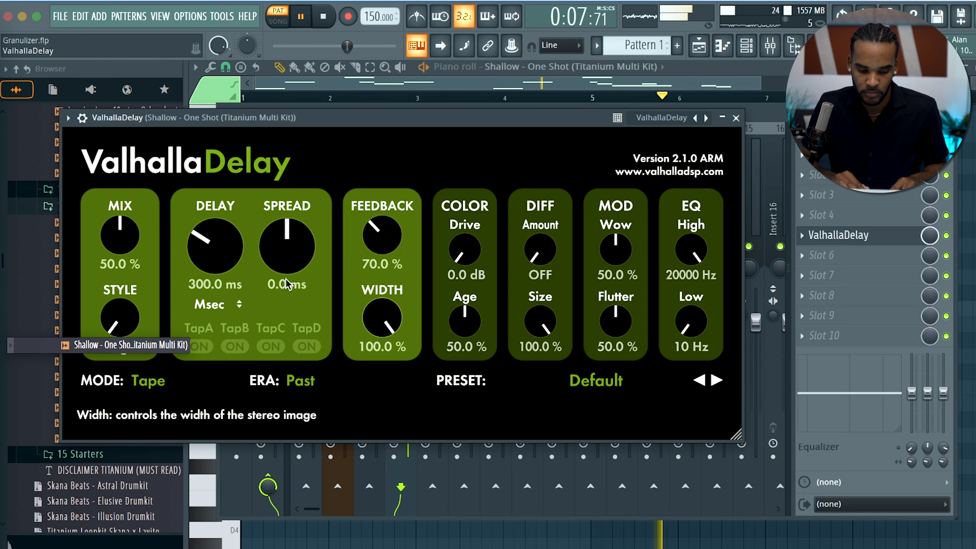
Adjust ValhallaDelay's style and set ValhallaVintageVerb's decay to 1.75 s on the Shallow mixer track, and close the mixer
drag(120, 318, 120, 265)
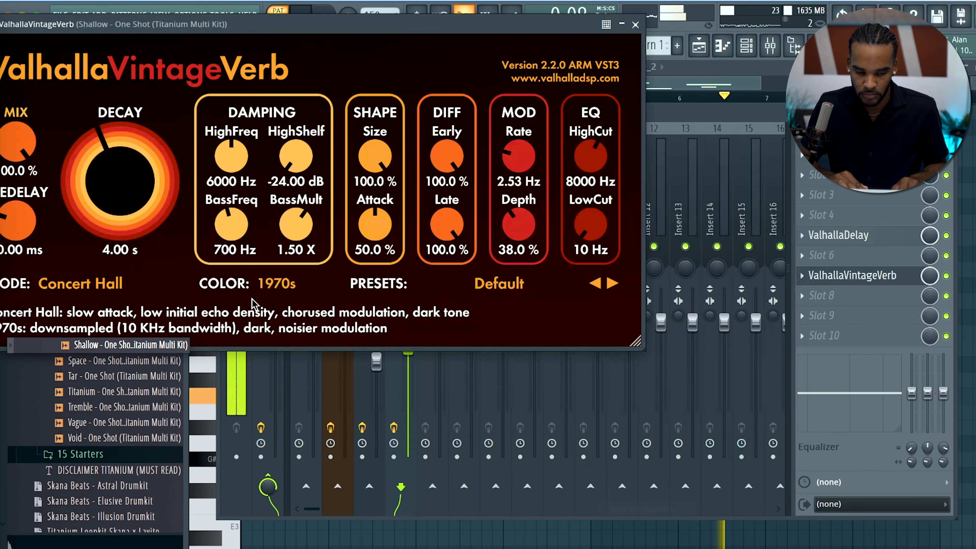
drag(109, 163, 109, 185)
drag(225, 4, 323, 86)
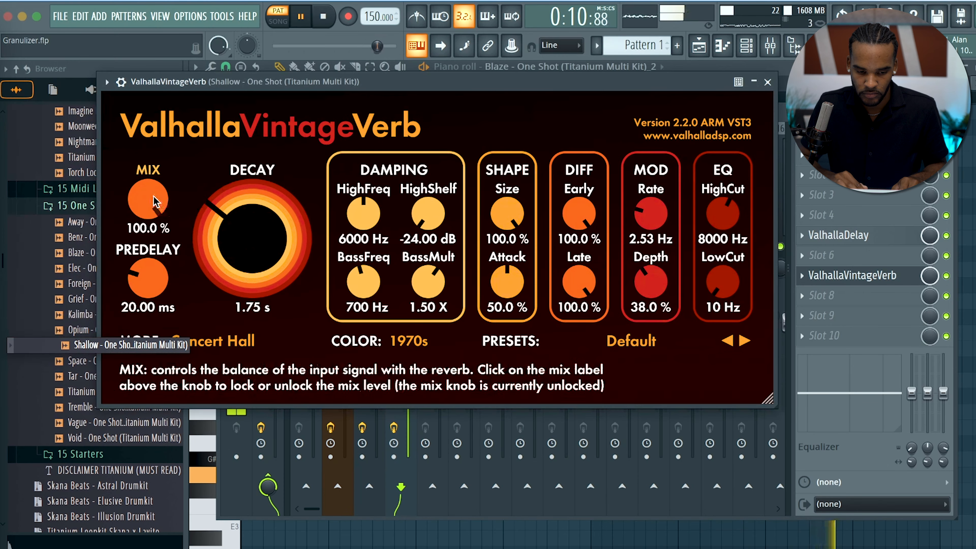
click(768, 82)
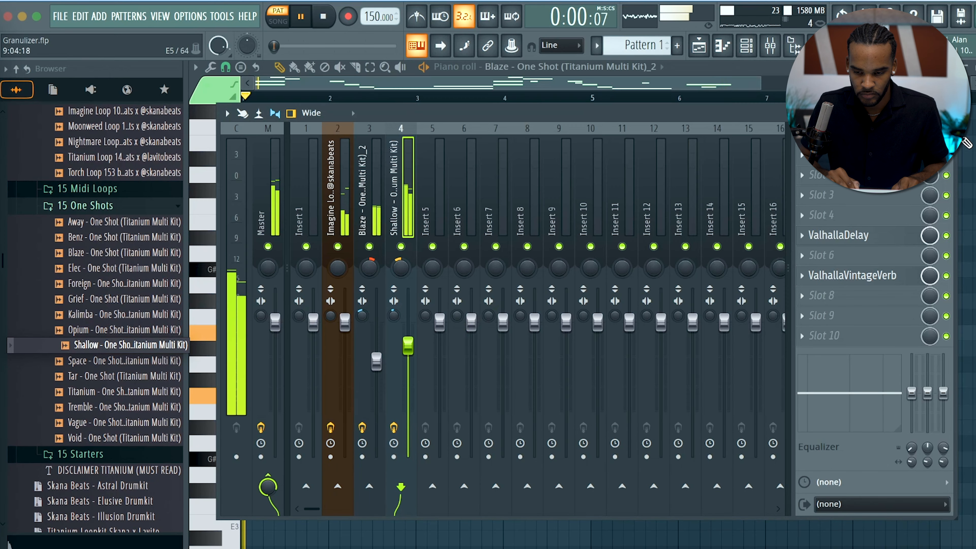
key(F9)
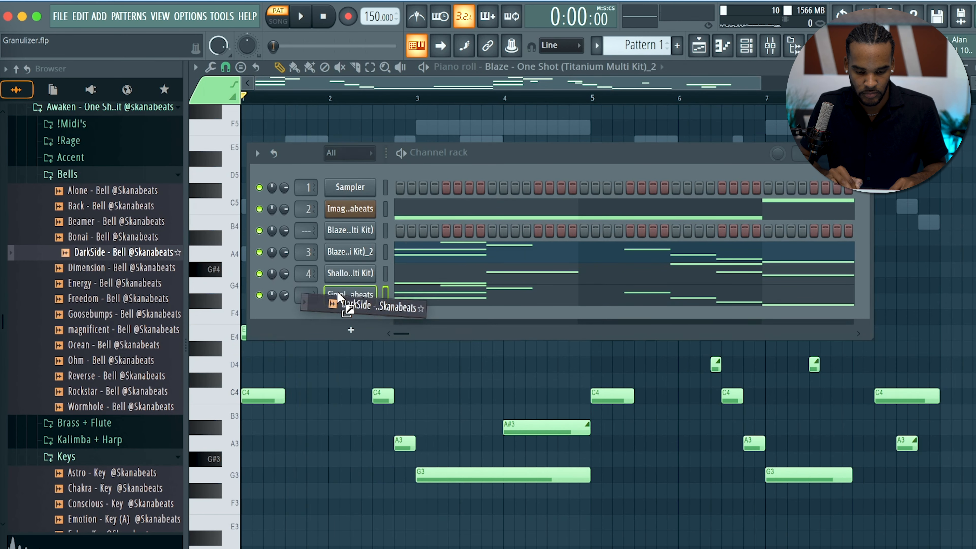
Replace the newest channel's sample with the Bonai bell and play the pattern with its piano roll open
drag(343, 312, 344, 304)
drag(119, 236, 369, 301)
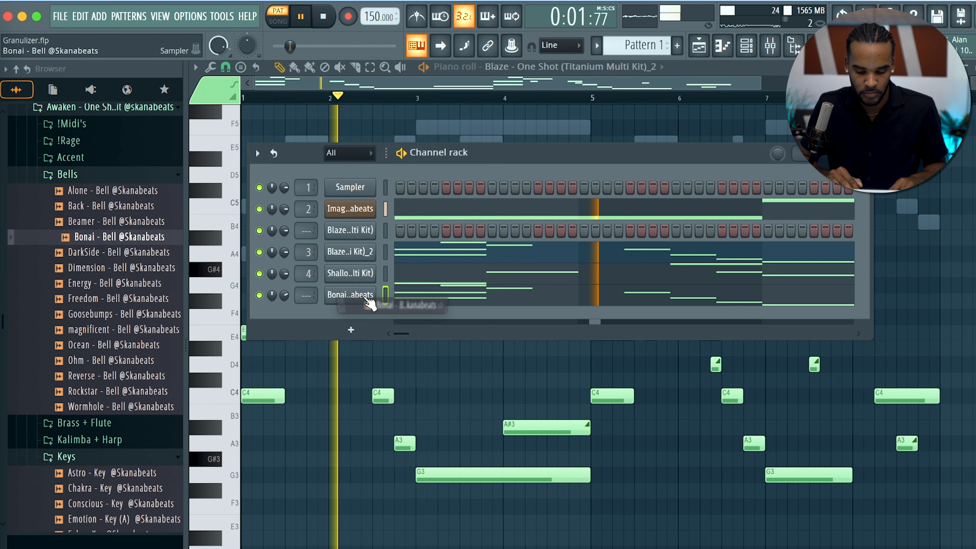
click(402, 299)
key(space)
key(space)
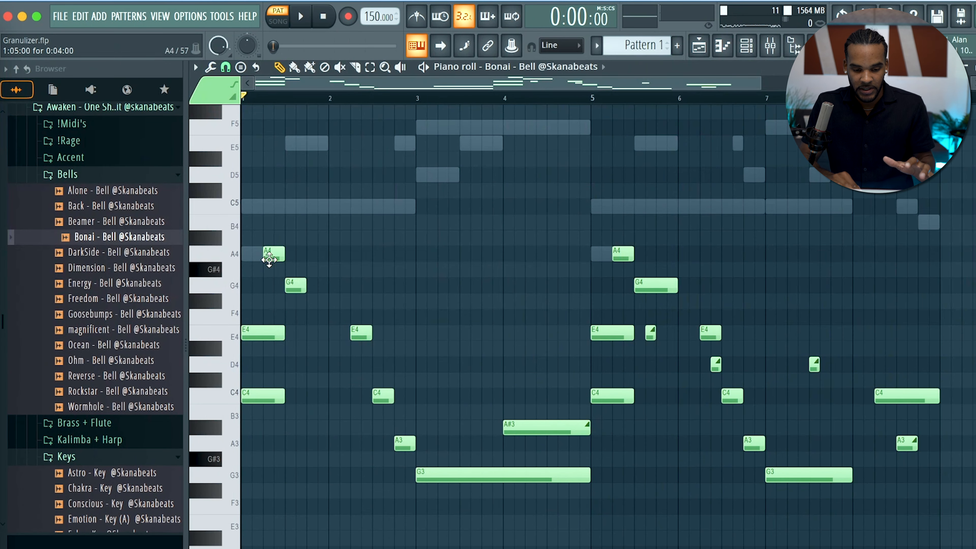
Compare the blurred Blaze channel's notes with the Bonai bell's copied notes, ending in the Bonai piano roll
click(756, 47)
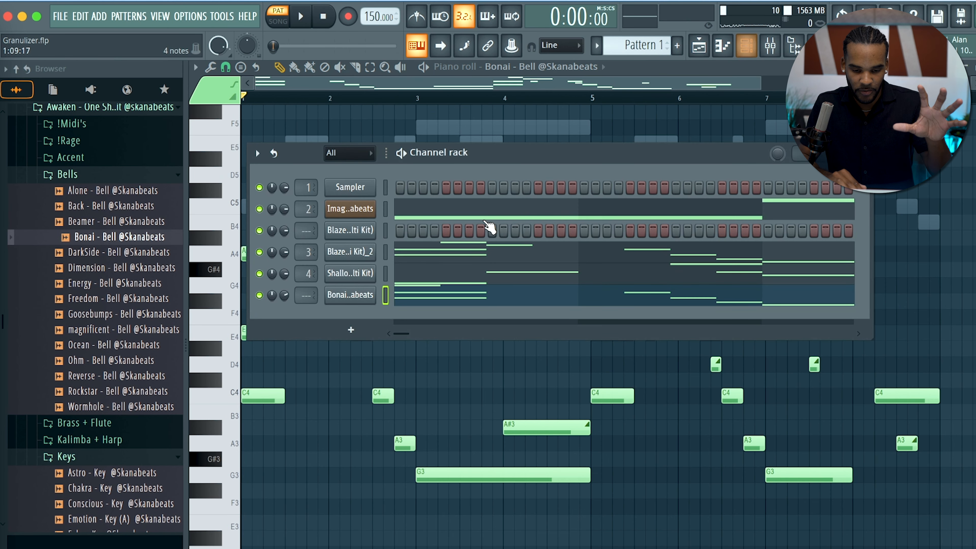
click(423, 254)
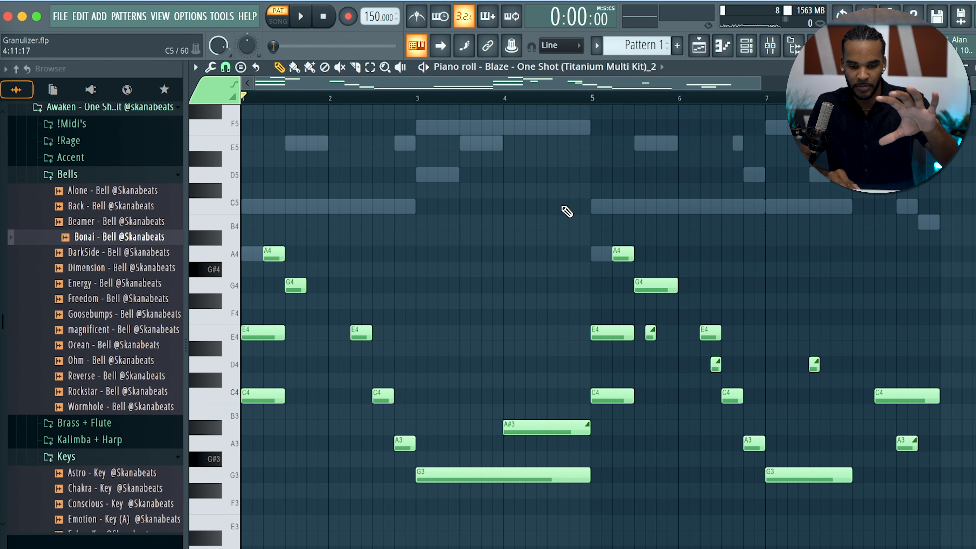
click(747, 47)
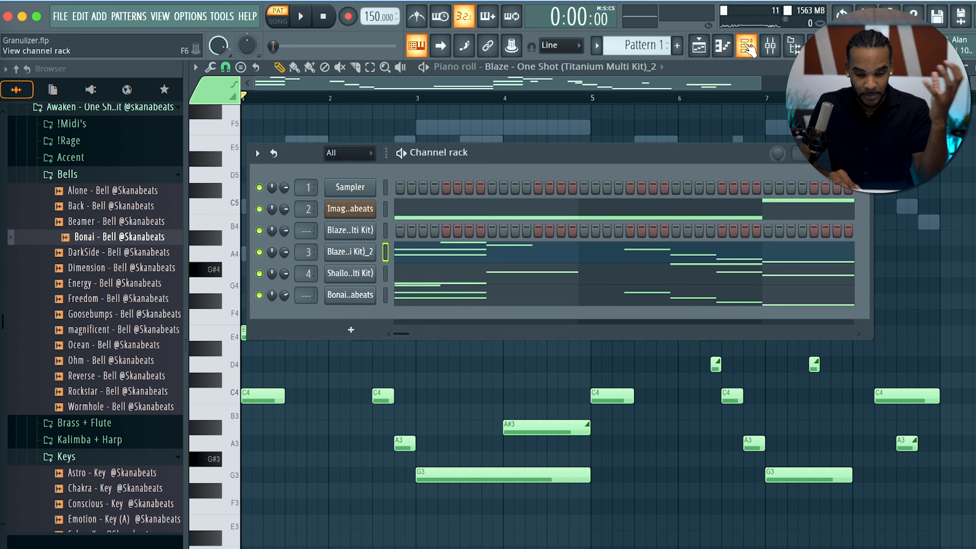
click(359, 250)
click(722, 66)
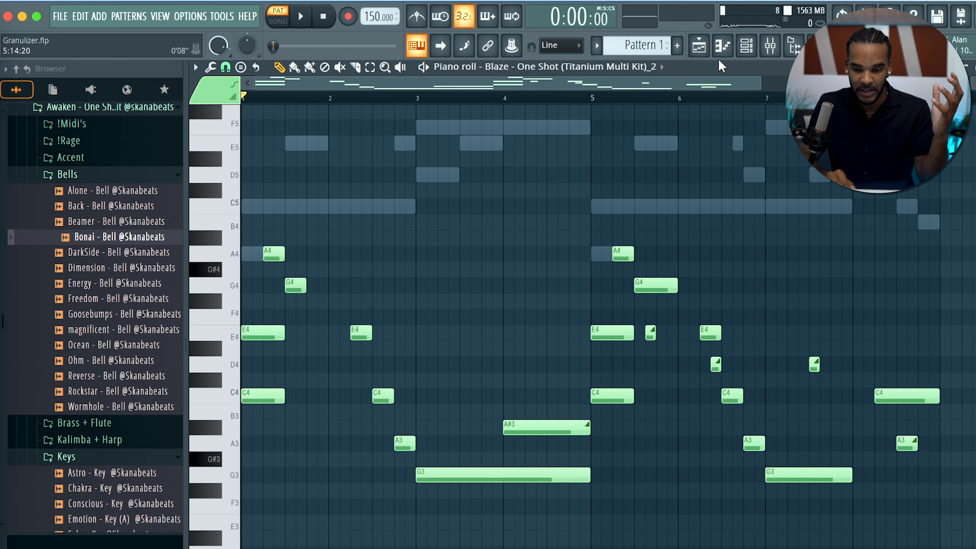
click(757, 54)
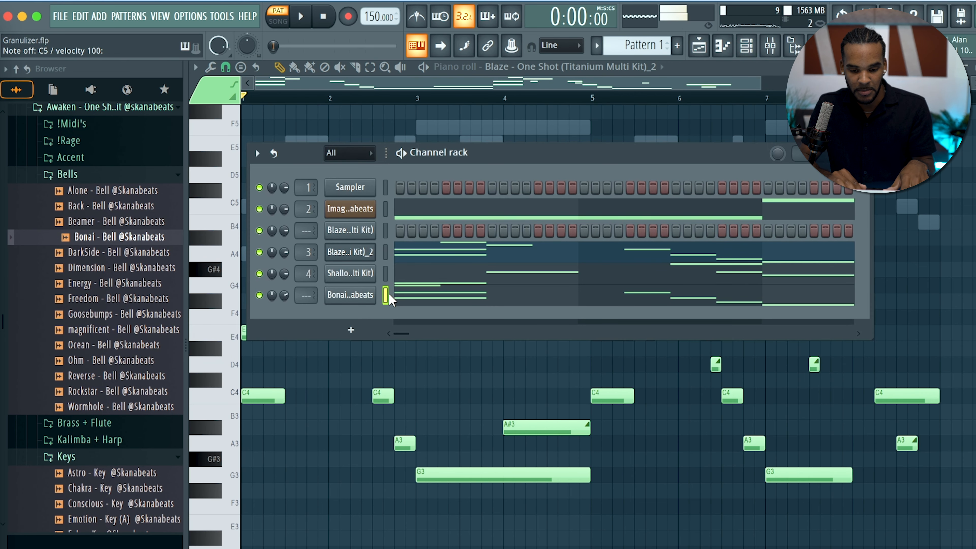
click(423, 302)
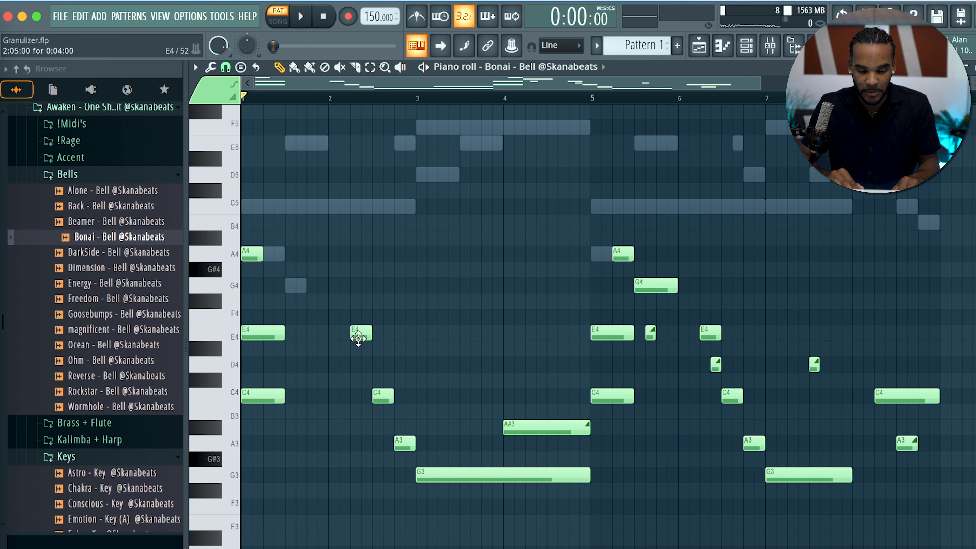
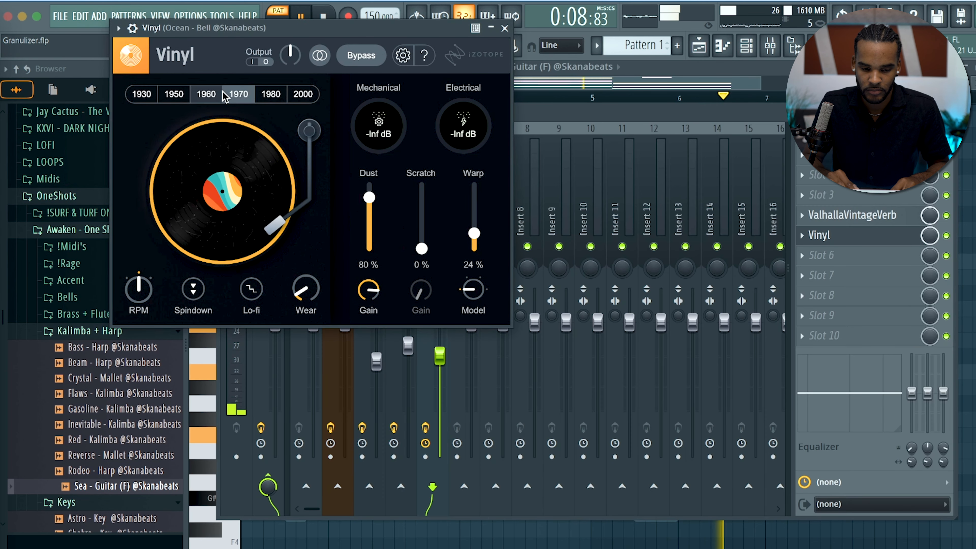
Set Vinyl's year to 1970 with 0% dust on the Ocean bell's mixer track and close its window
click(222, 94)
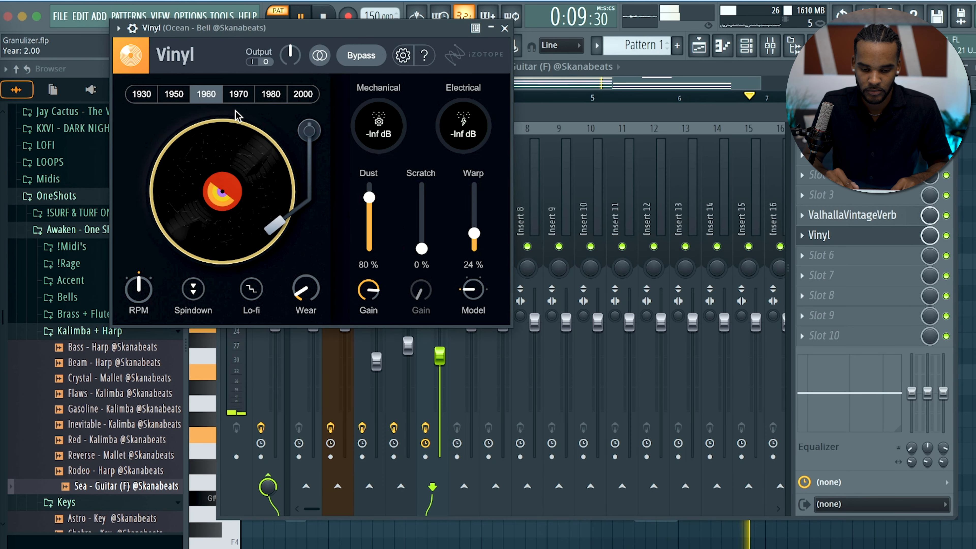
click(242, 95)
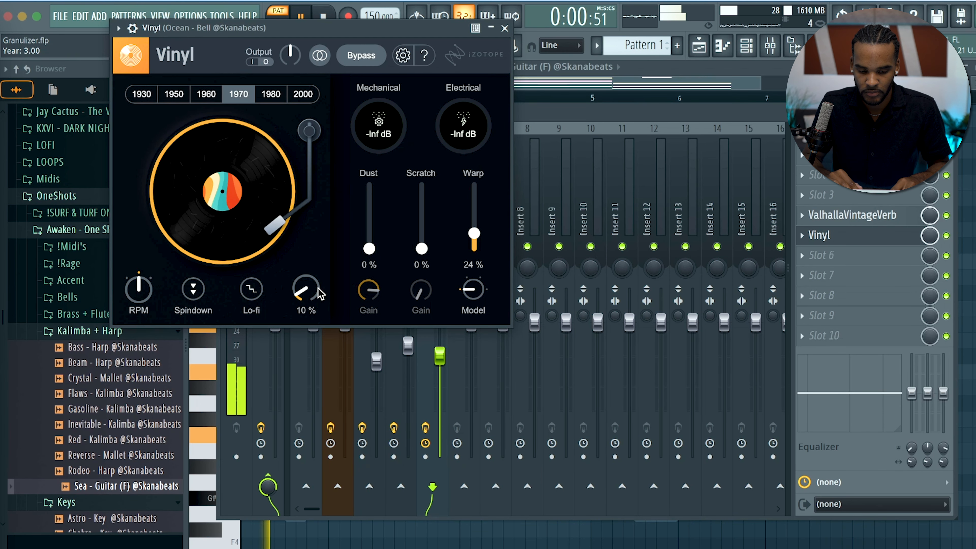
click(504, 28)
Load Magic Switch in slot 8 of the Ocean bell's mixer track and set ValhallaVintageVerb's decay to 6.21 s
click(855, 289)
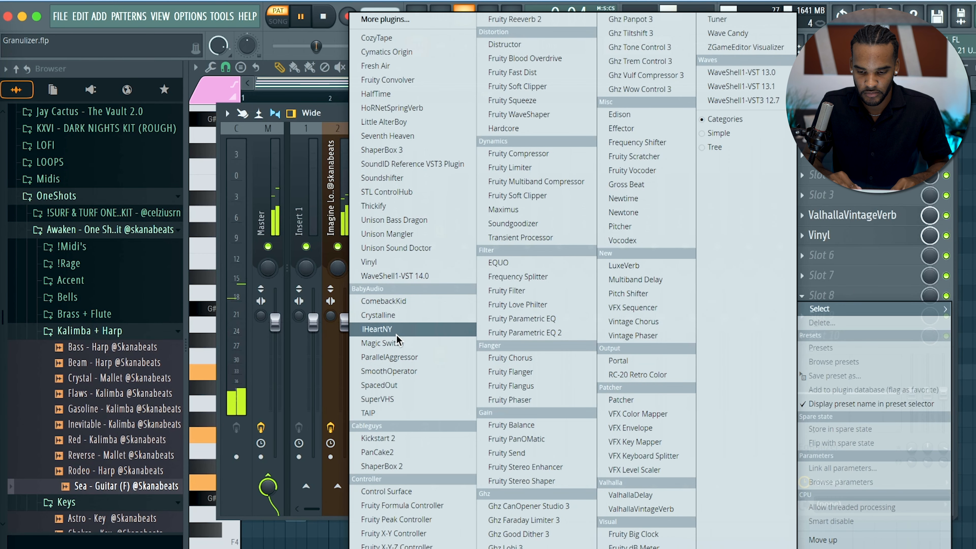
click(404, 342)
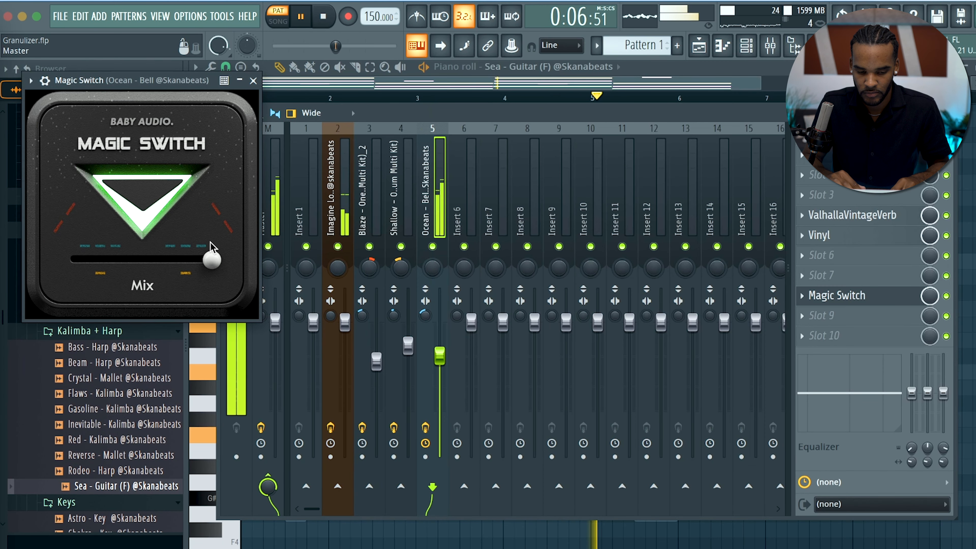
click(829, 222)
drag(235, 311, 235, 299)
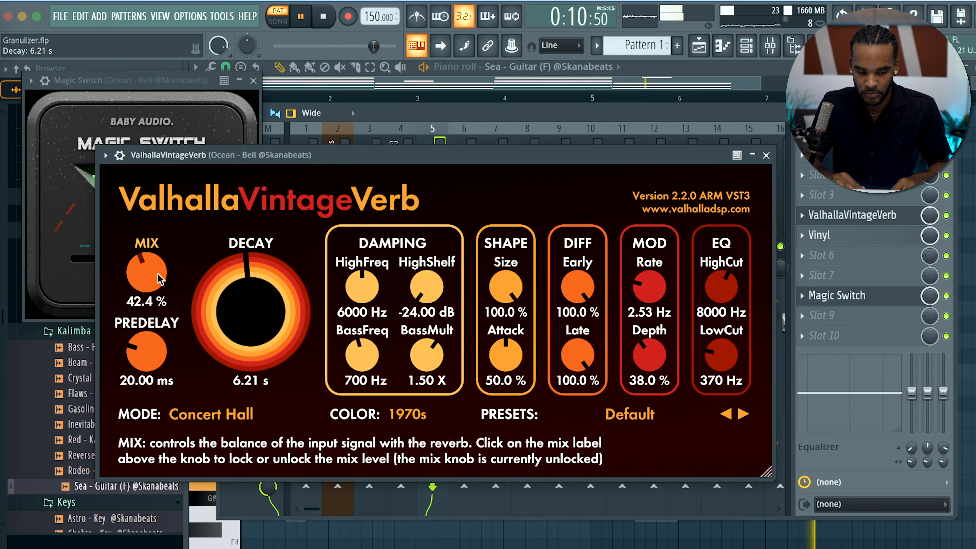
click(253, 81)
click(770, 159)
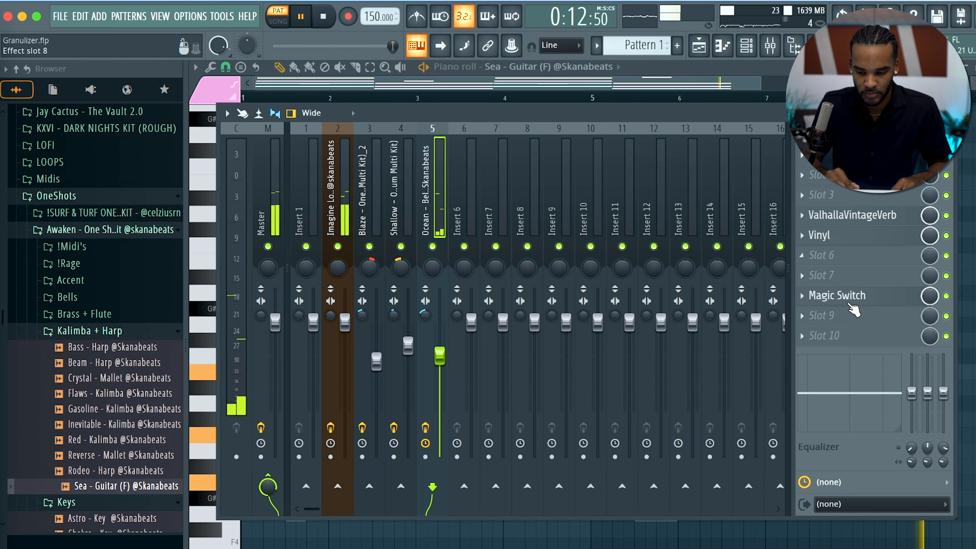
Fine-tune ValhallaVintageVerb's decay once more on the Ocean bell's mixer track and close the reverb
click(847, 221)
drag(244, 301, 245, 312)
click(773, 162)
Load ValhallaDelay in slot 9 of the Ocean bell's mixer track and set its style to PingPong
click(802, 295)
mouse_move(820, 308)
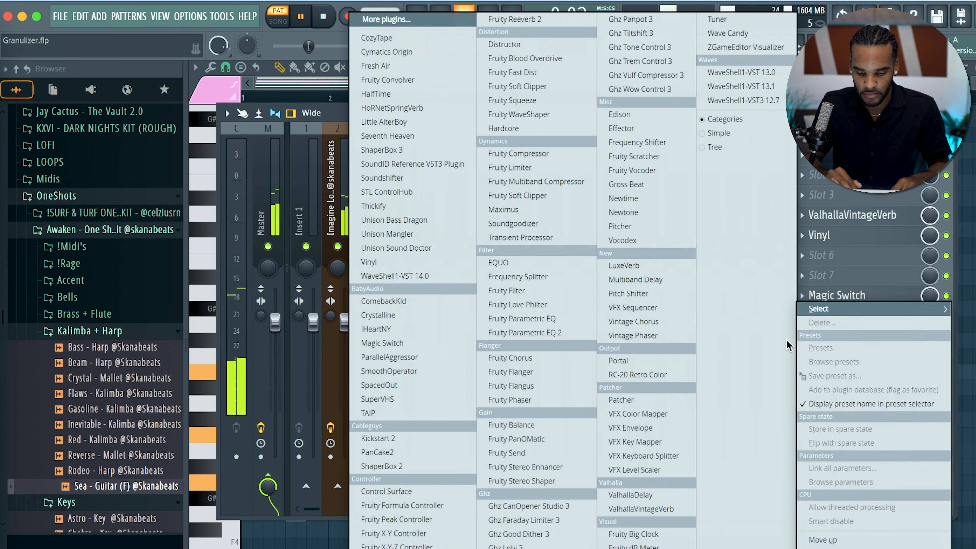
click(639, 494)
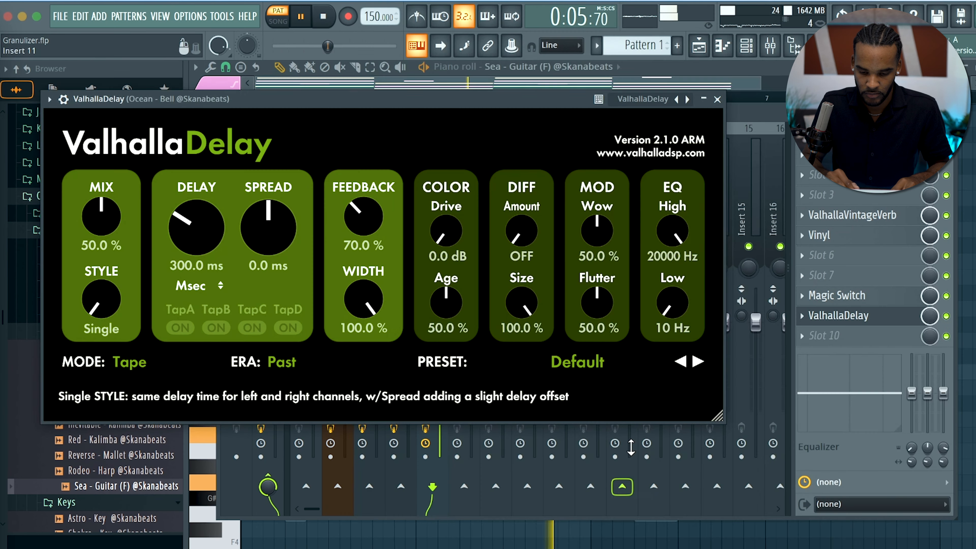
drag(148, 311, 130, 183)
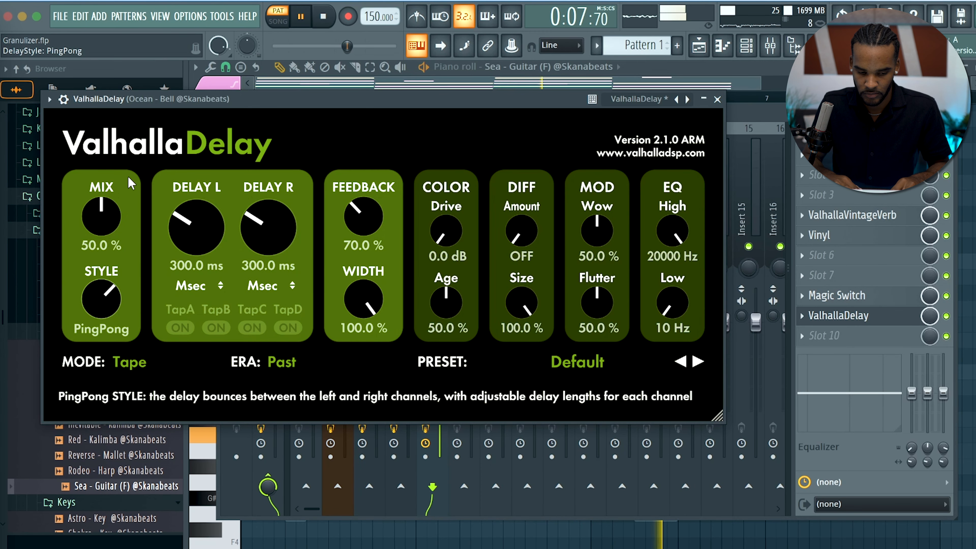
Load the BBD-Glorious Guitar Delay preset from ValhallaDelay's guitar echoes and lower its mix
click(604, 363)
mouse_move(546, 208)
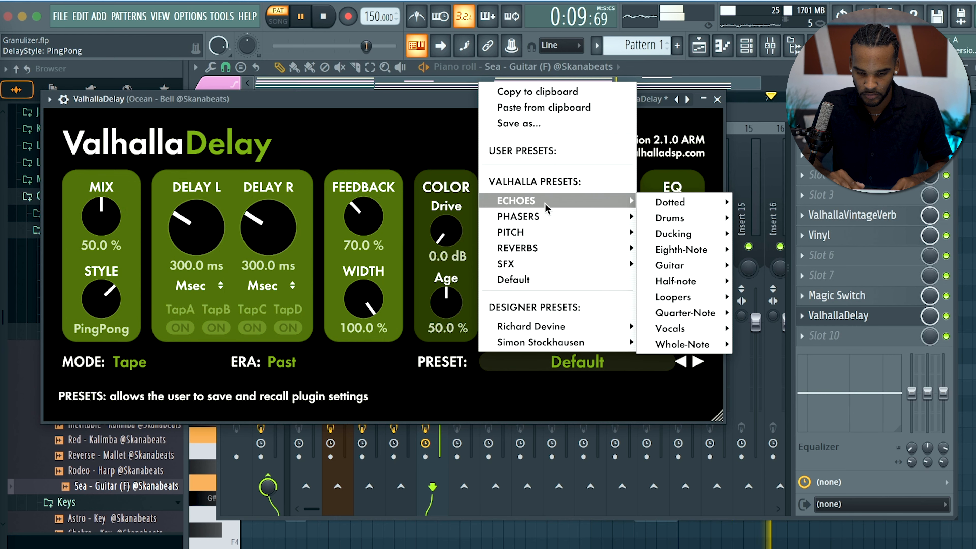
mouse_move(716, 268)
click(799, 298)
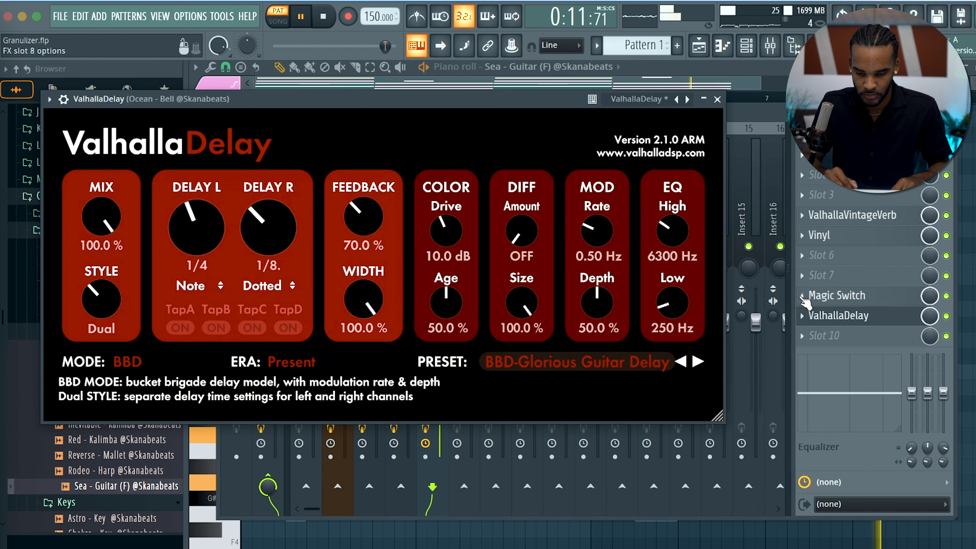
drag(101, 217, 101, 292)
drag(123, 250, 123, 260)
Switch ValhallaDelay to the BBDuck-Rock Guitar Solo preset, reduce its mix, and advance to the following preset
click(698, 362)
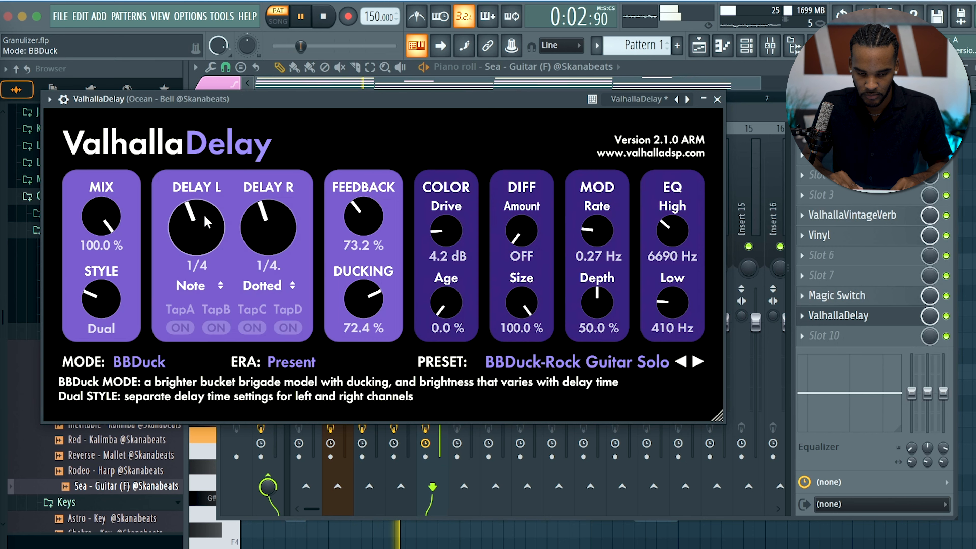
drag(101, 217, 82, 315)
drag(96, 224, 103, 371)
click(698, 361)
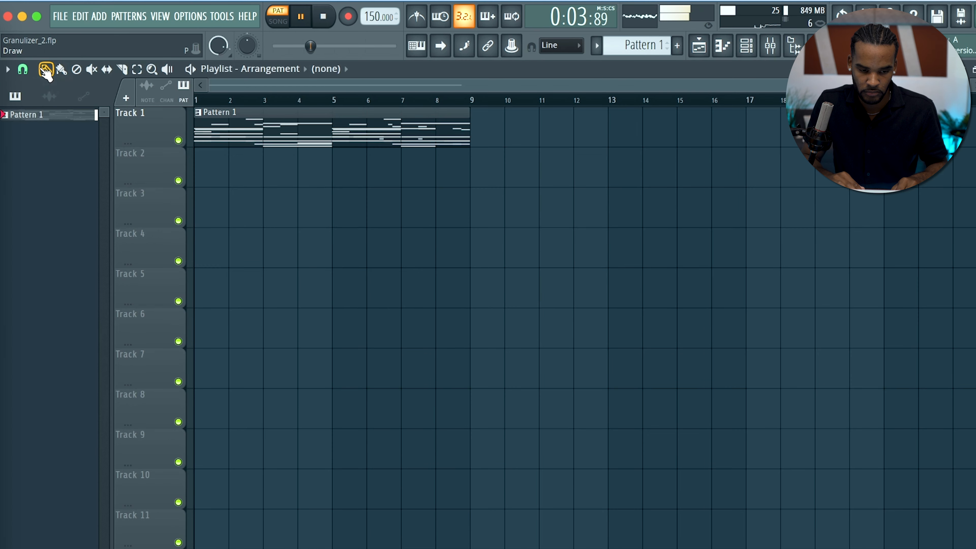
Split Pattern 1 by channel and lay out the clips, with Imagine Loop from bar 1 and the other sounds from bar 9
right_click(31, 119)
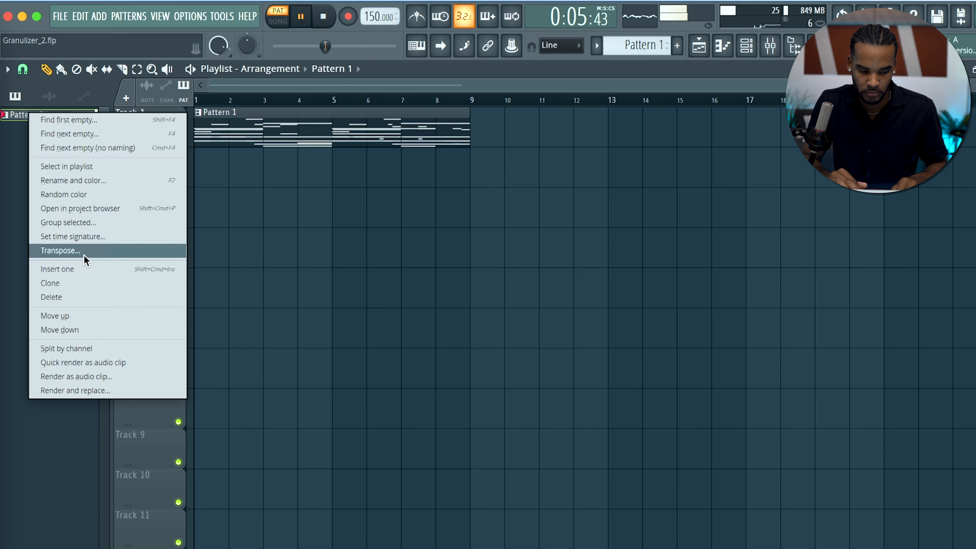
click(91, 345)
drag(55, 117, 494, 179)
drag(495, 133, 166, 161)
key(Delete)
click(523, 158)
drag(361, 154, 367, 122)
drag(528, 152, 373, 132)
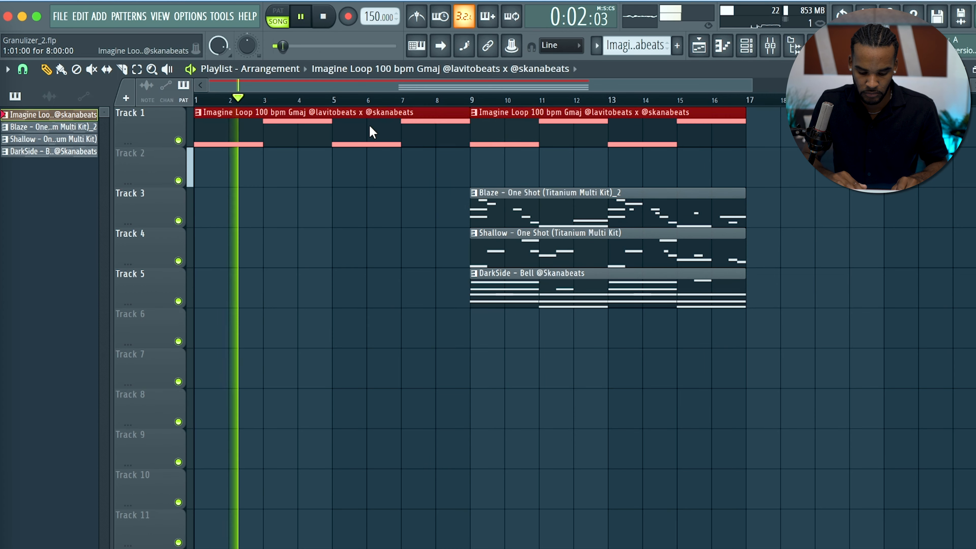
Duplicate the two Imagine Loop clips on Track 1 to extend them to bar 33
key(super+b)
key(super+d)
super+right_click(397, 165)
Move the Blaze, Shallow and DarkSide clips up one track each and repeat them to bar 33
drag(480, 319, 442, 502)
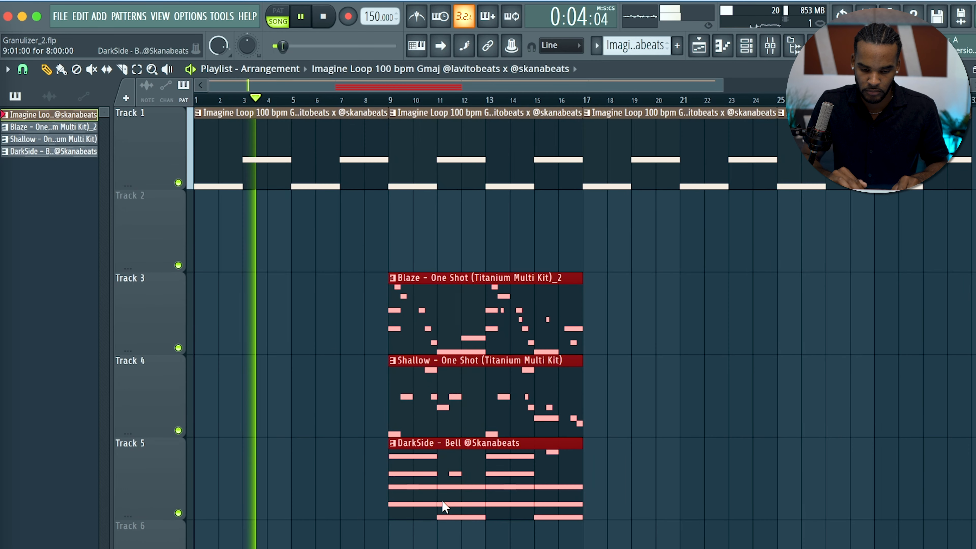
key(shift+Up)
key(super+b)
key(super+b)
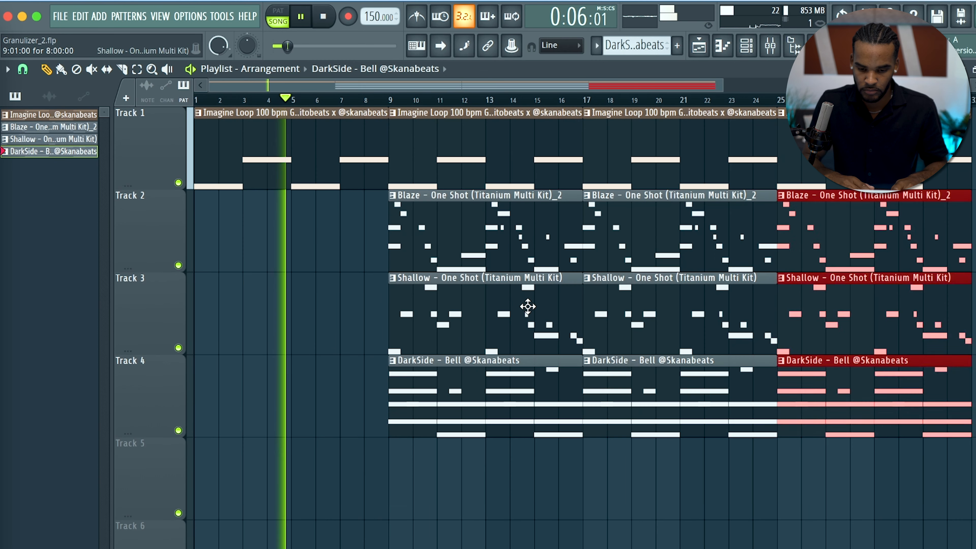
key(super+d)
super+right_click(465, 371)
key(super+d)
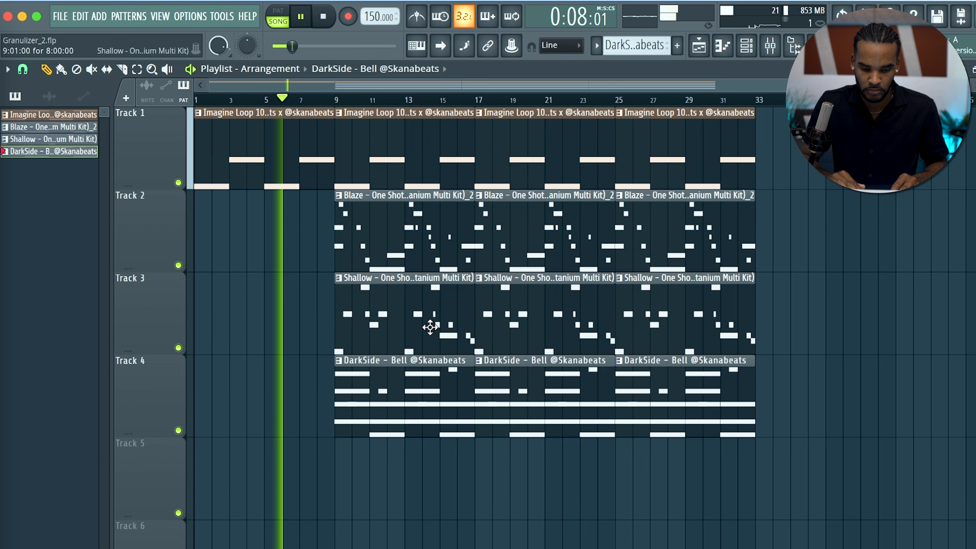
Delete the Shallow clip at bar 9 on Track 3, keeping the DarkSide clip below by undoing its deletion
click(430, 327)
right_click(442, 338)
right_click(426, 373)
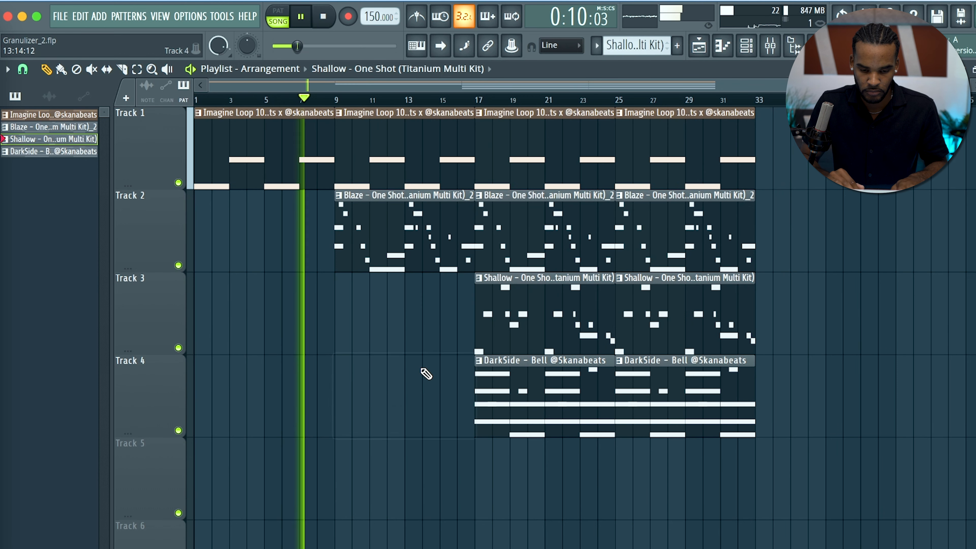
key(super+z)
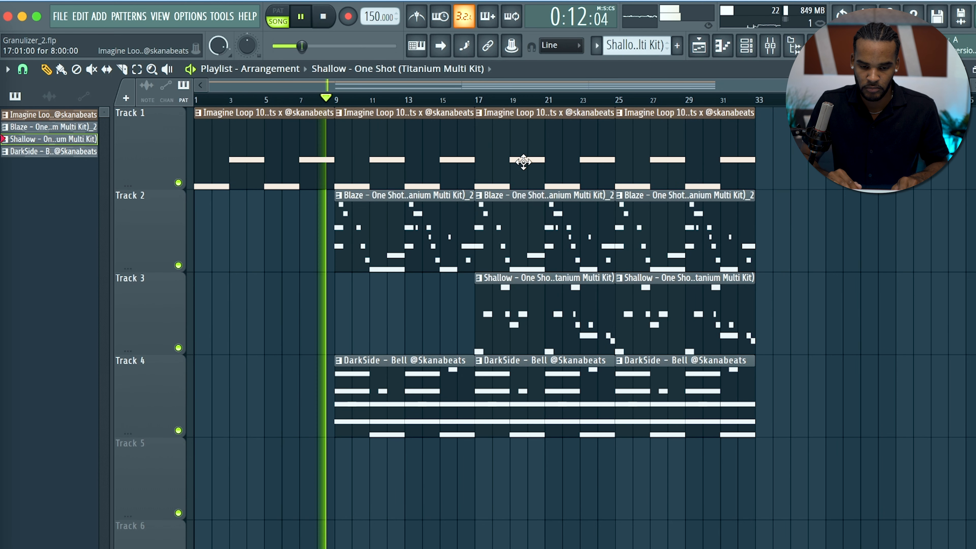
Create an empty pattern, place it on Track 5 as an eight-bar clip from bar 1, and repeat it across the arrangement
click(677, 46)
click(677, 46)
click(678, 46)
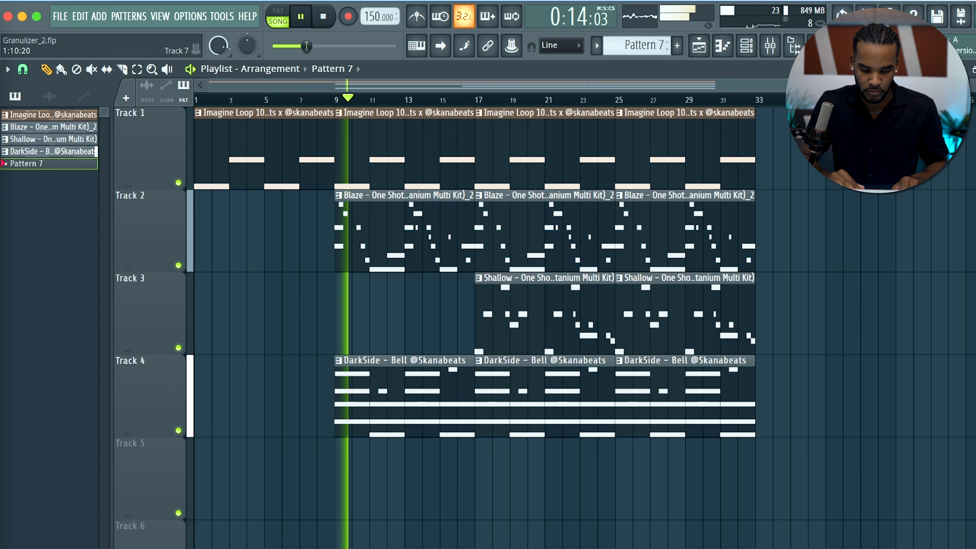
drag(216, 477, 328, 470)
super+click(293, 476)
key(super+b)
key(super+b)
key(super+b)
key(super+d)
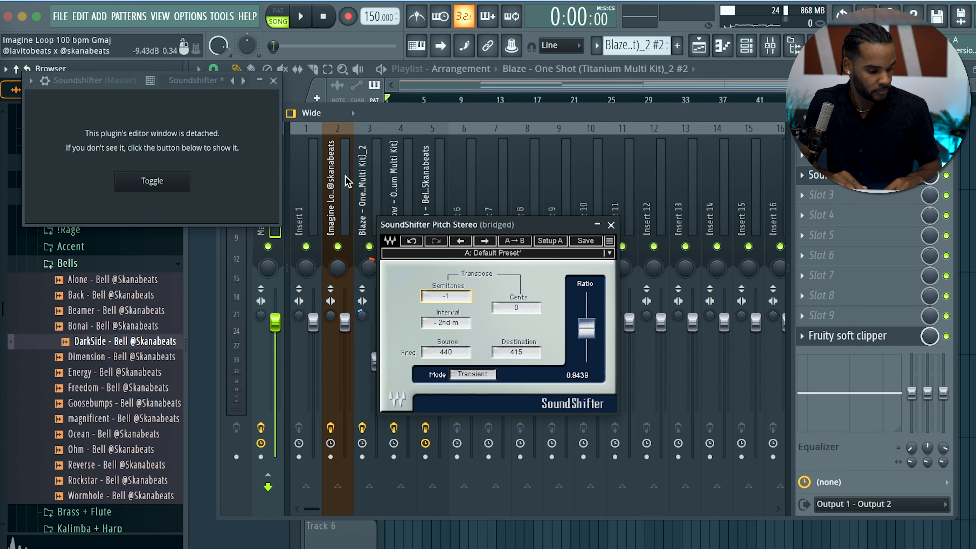
Close the SoundShifter, start song playback, and select Pattern 8 for editing in the channel rack
click(274, 81)
key(space)
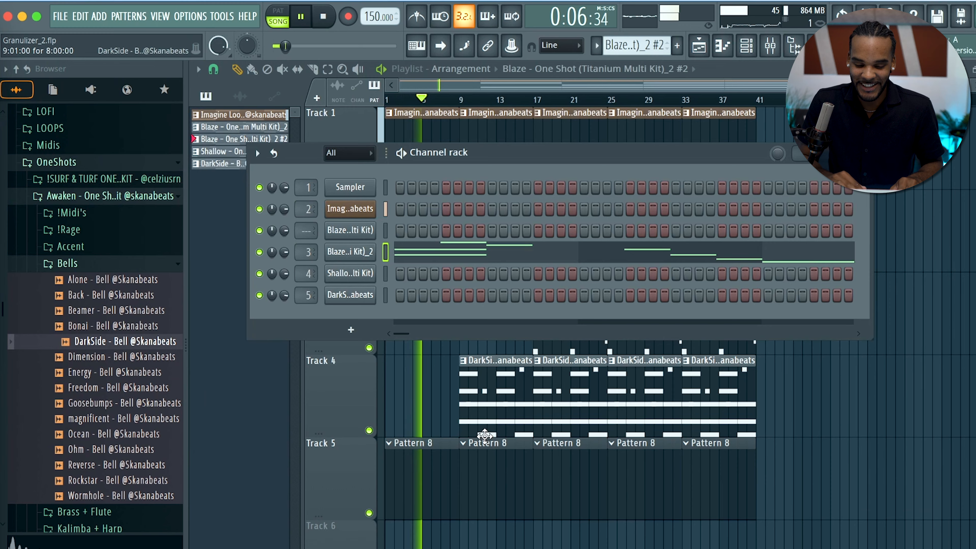
click(484, 435)
key(F6)
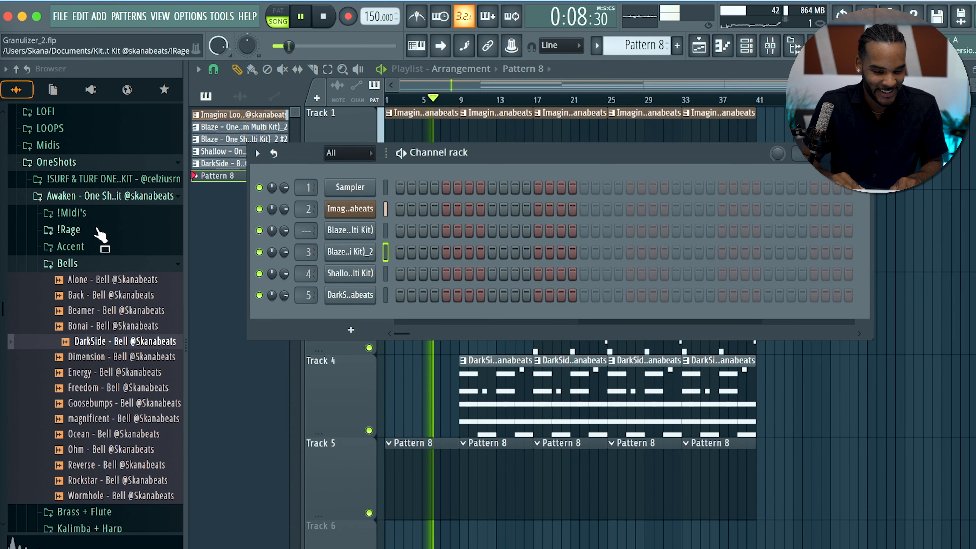
Preview 808s in the Endgame Skana Beats kit and add the Spinzerella 808 as a new channel
scroll(100, 233, up, 20)
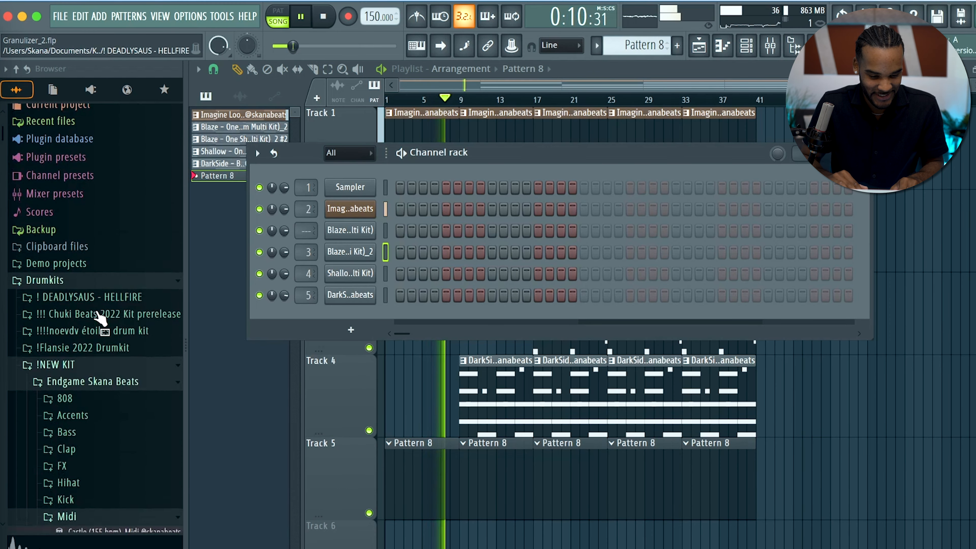
scroll(100, 318, down, 8)
click(65, 128)
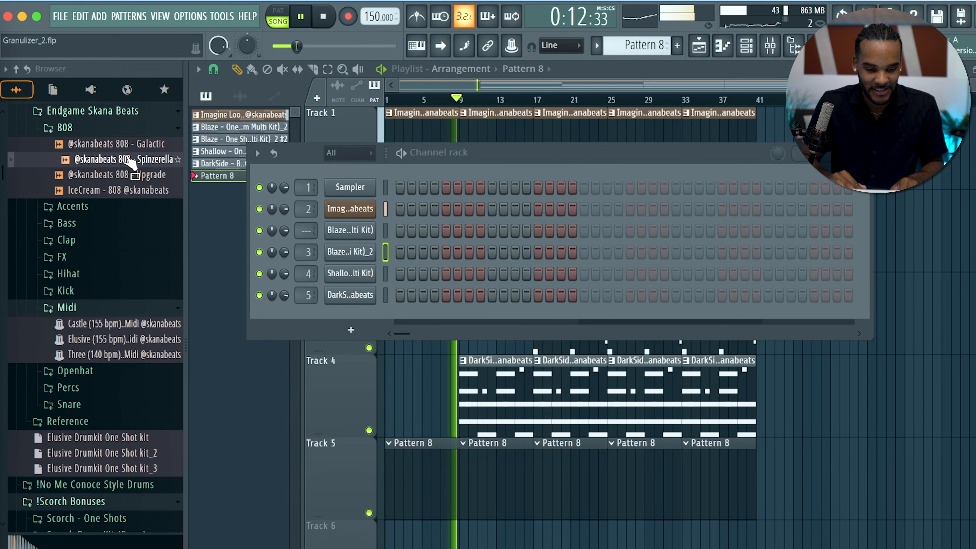
click(122, 176)
click(162, 159)
drag(162, 159, 357, 318)
Enable the Spinzerella 808's volume envelope, close its settings, and open its channel options
click(351, 316)
click(242, 129)
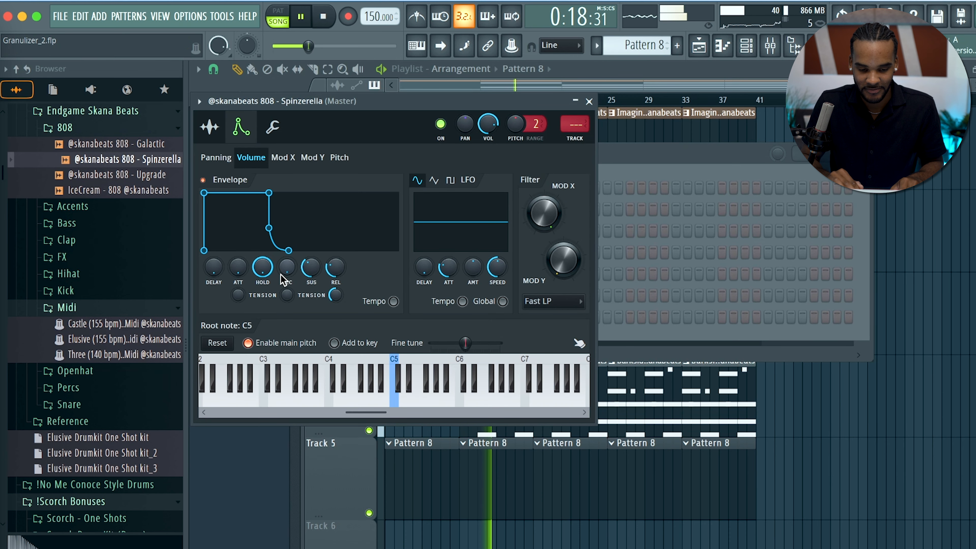
click(590, 102)
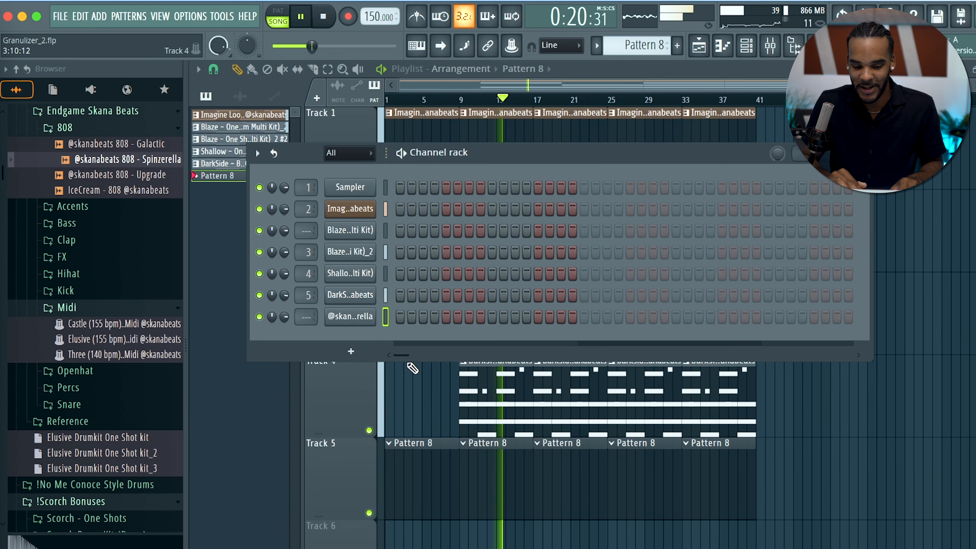
right_click(360, 319)
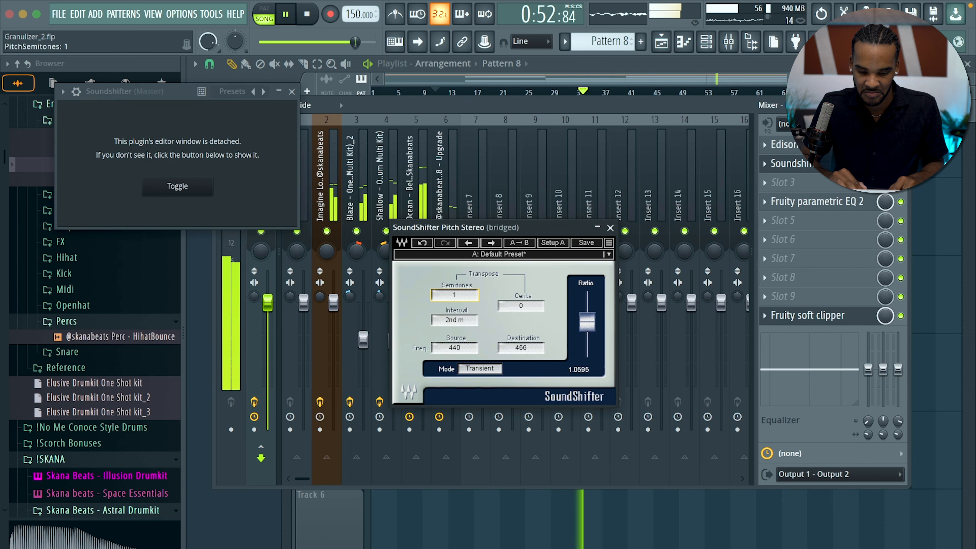
Close the SoundShifter and mixer, and duplicate all clips between bars 25 and 41 to extend the arrangement to bar 57
click(292, 92)
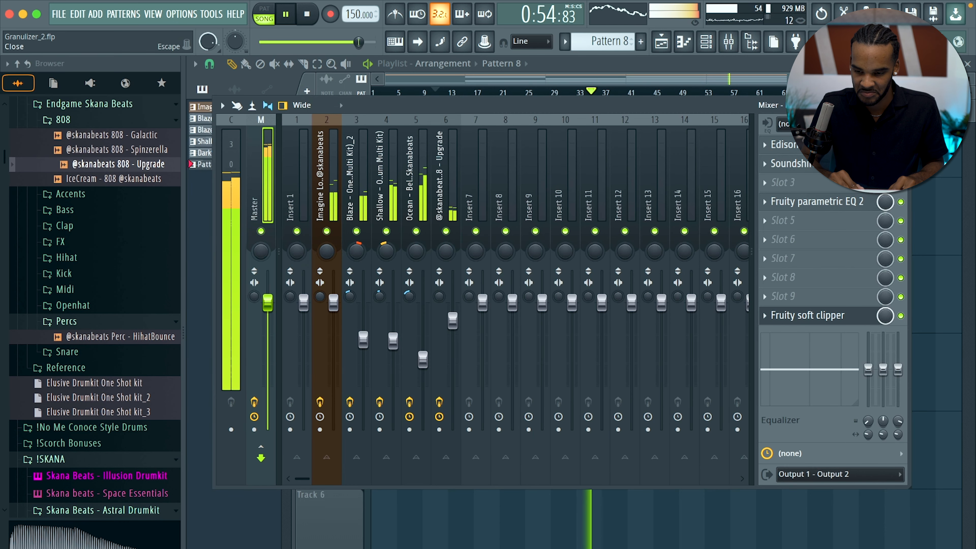
click(903, 105)
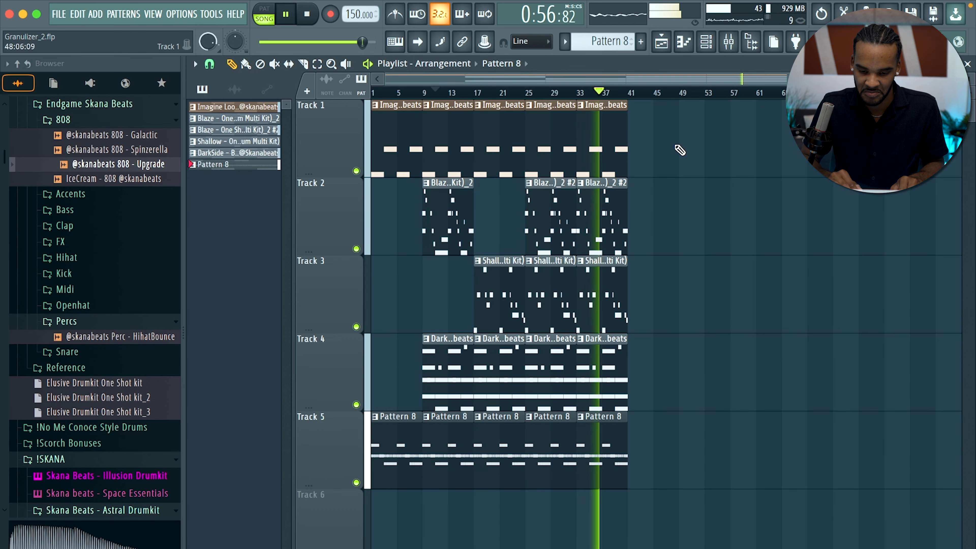
scroll(645, 191, up, 3)
drag(627, 109, 473, 479)
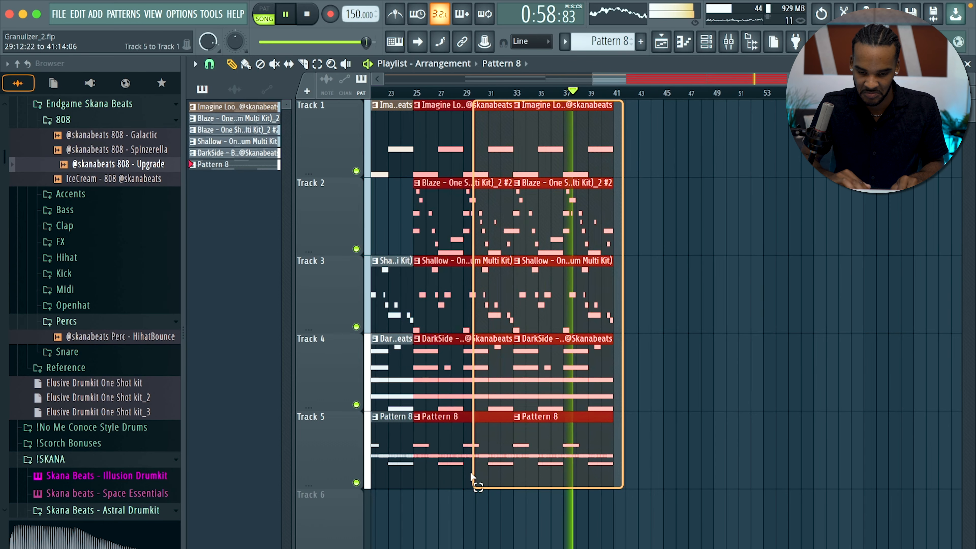
key(ctrl+b)
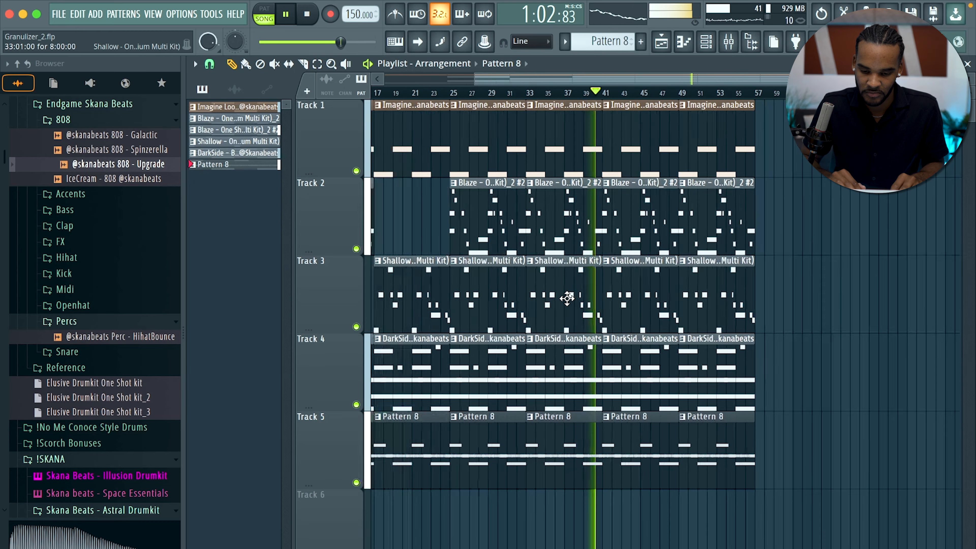
Delete the Shallow clips between bars 41 and 57 on Track 3
drag(615, 270, 756, 299)
key(Delete)
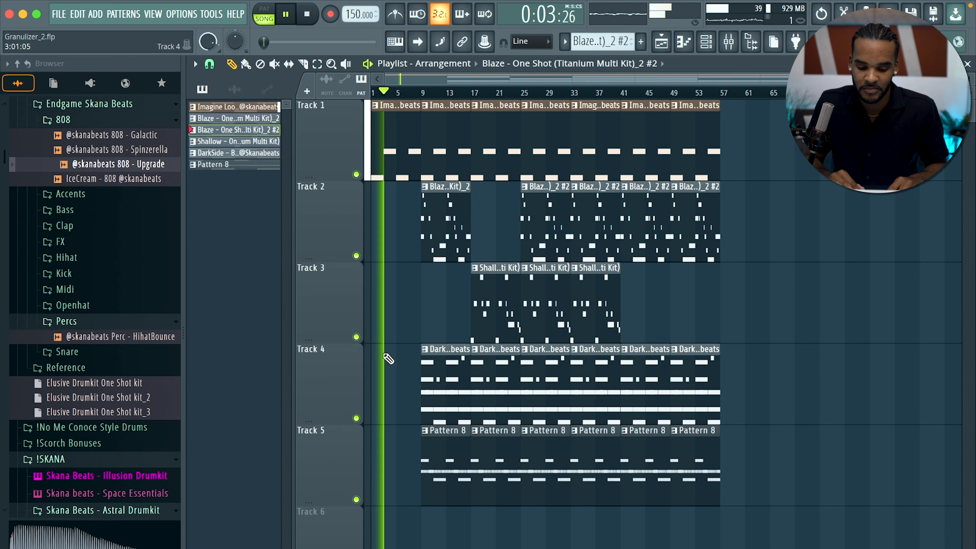
scroll(360, 413, up, 2)
Check the mixer levels, hide the browser to widen the playlist, and save the project
click(729, 41)
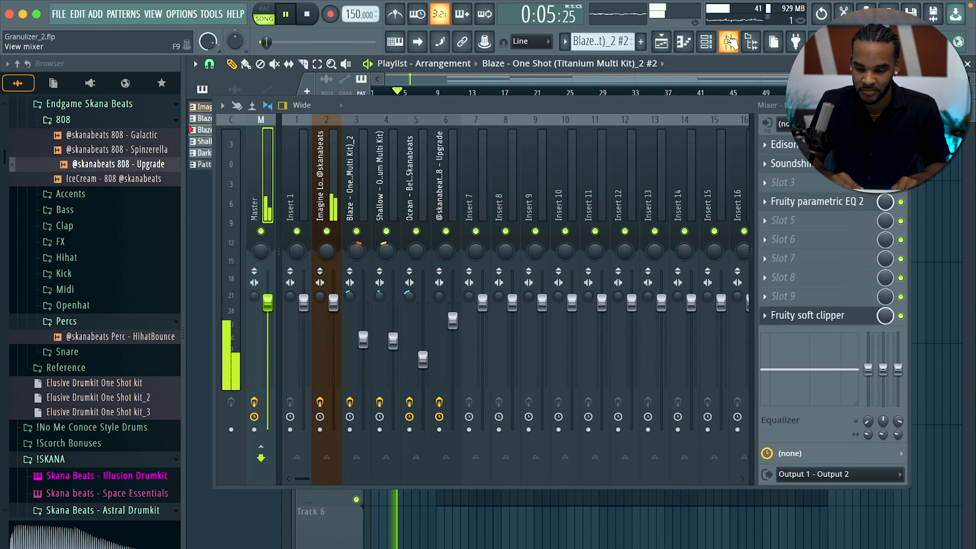
click(730, 42)
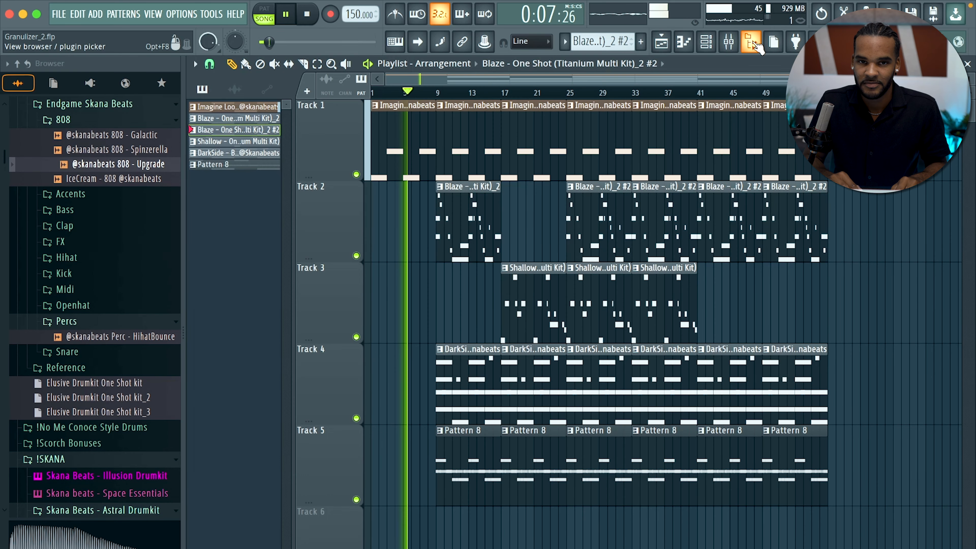
click(754, 45)
key(super+s)
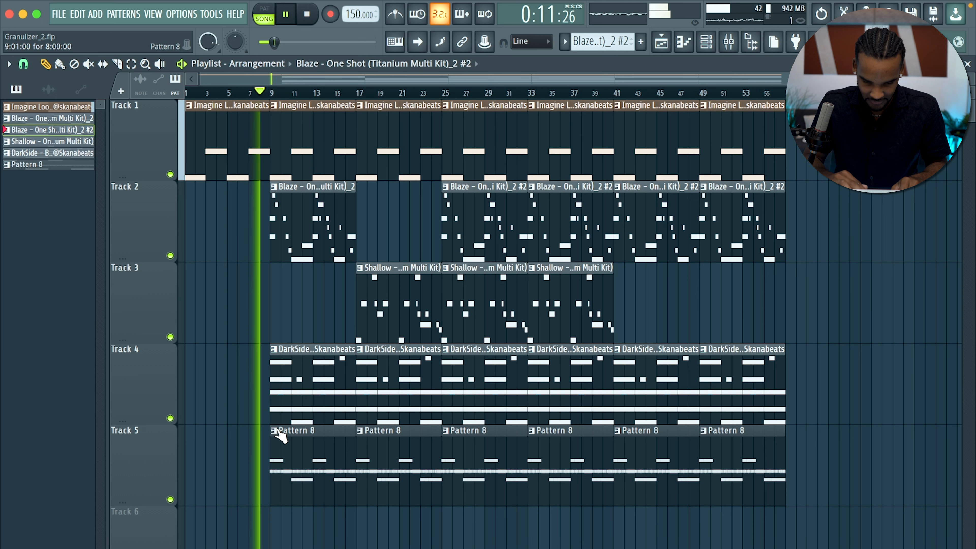
right_click(289, 438)
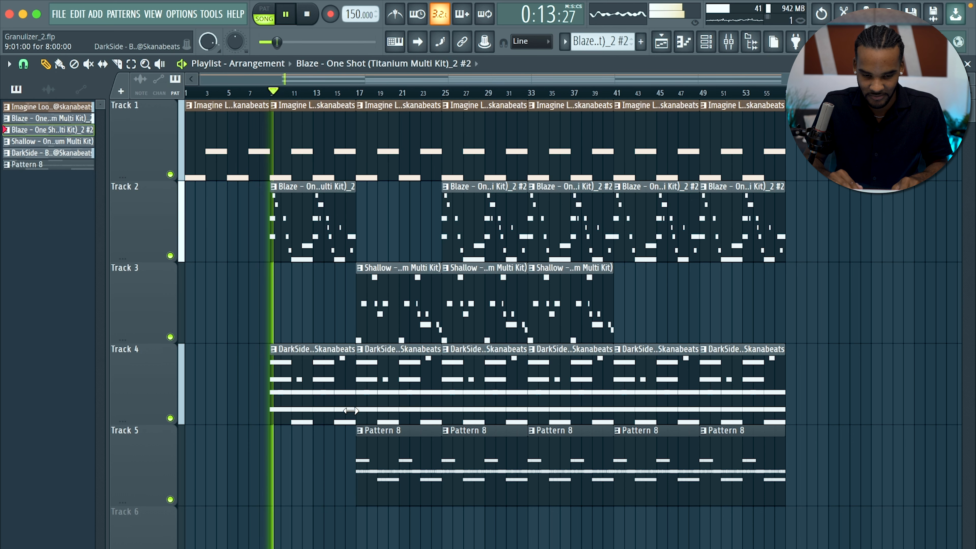
click(294, 457)
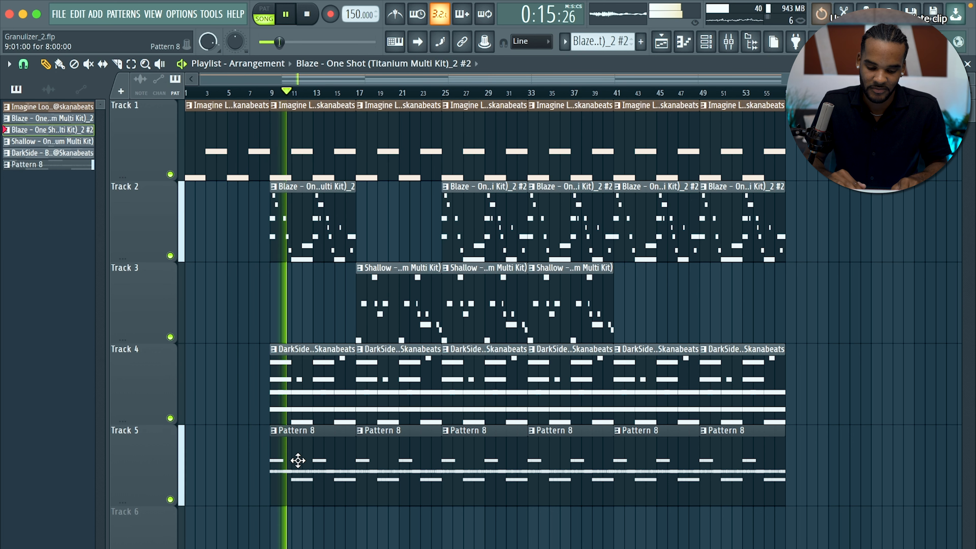
click(273, 431)
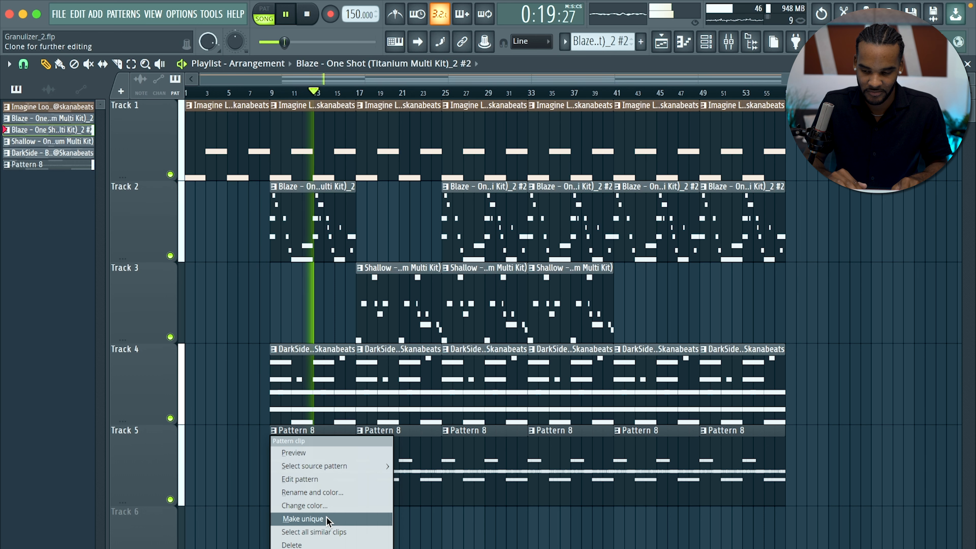
click(485, 543)
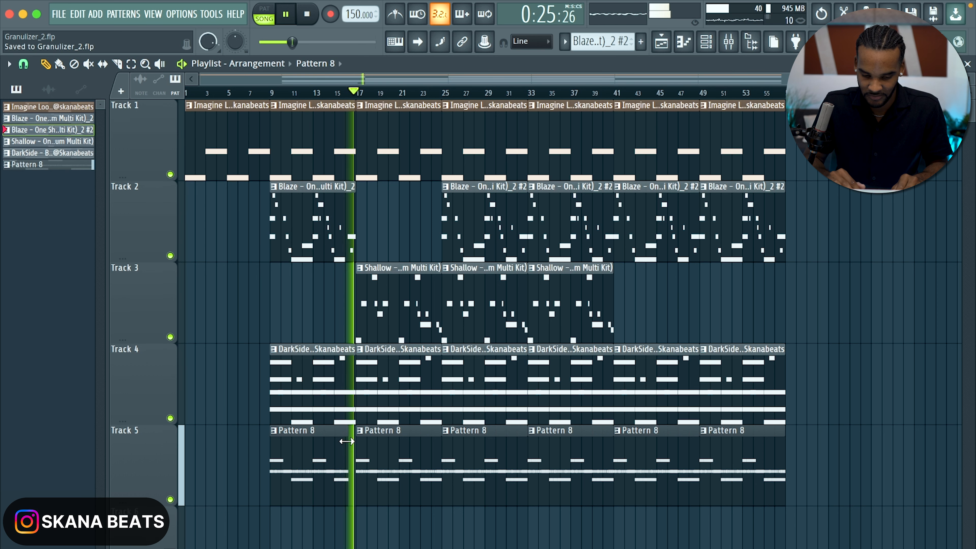
Trim the end of the first Pattern 8 clip on Track 5 to leave a gap of about half a bar before bar 17
scroll(347, 441, up, 5)
drag(347, 442, 353, 441)
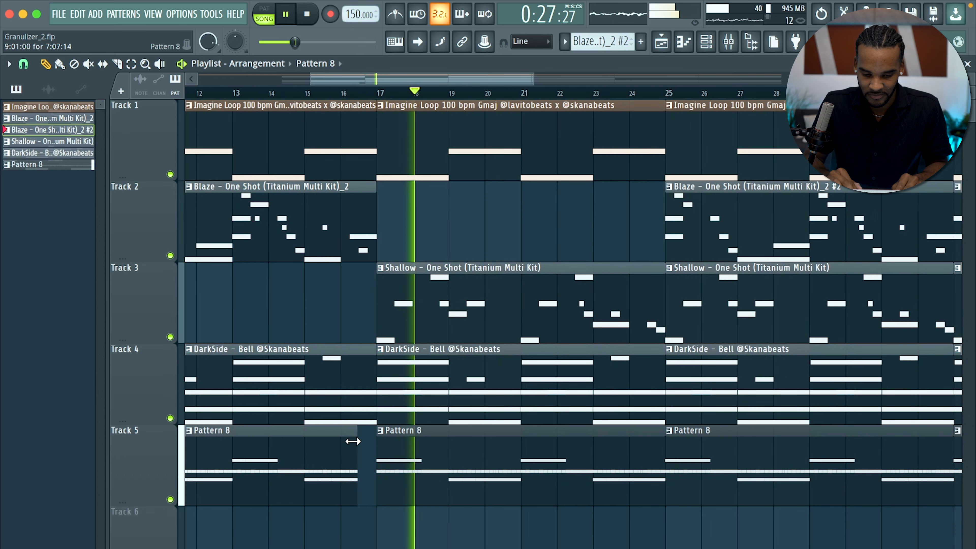
scroll(374, 452, down, 6)
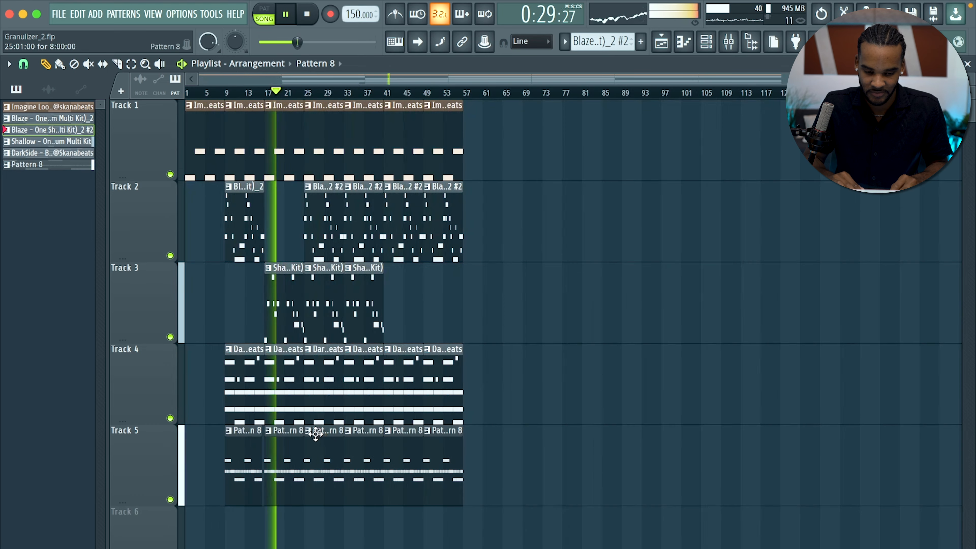
scroll(451, 404, up, 6)
scroll(451, 404, down, 4)
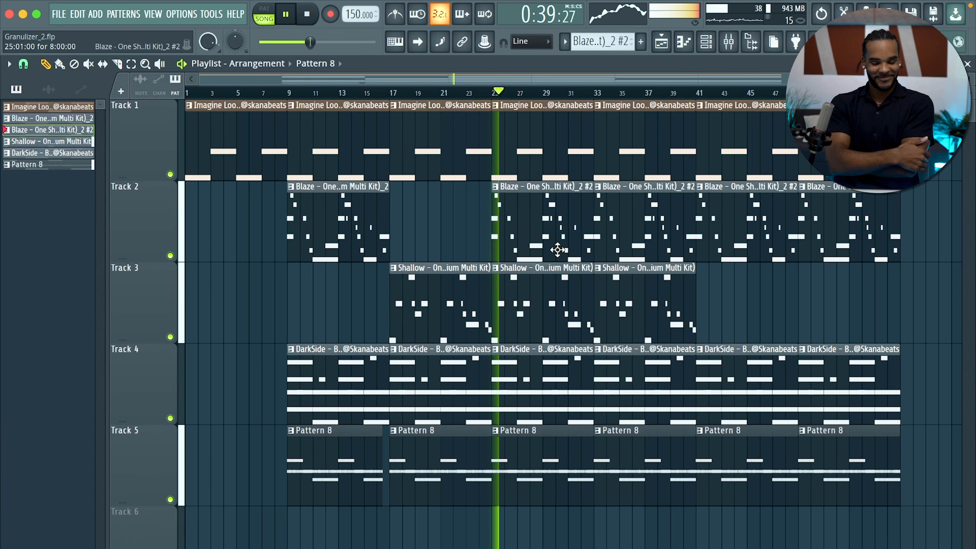
Replace the Track 2 clip at bar 25 with the Blaze One Shot _2 pattern and delete the Shallow clip at bar 33
click(360, 218)
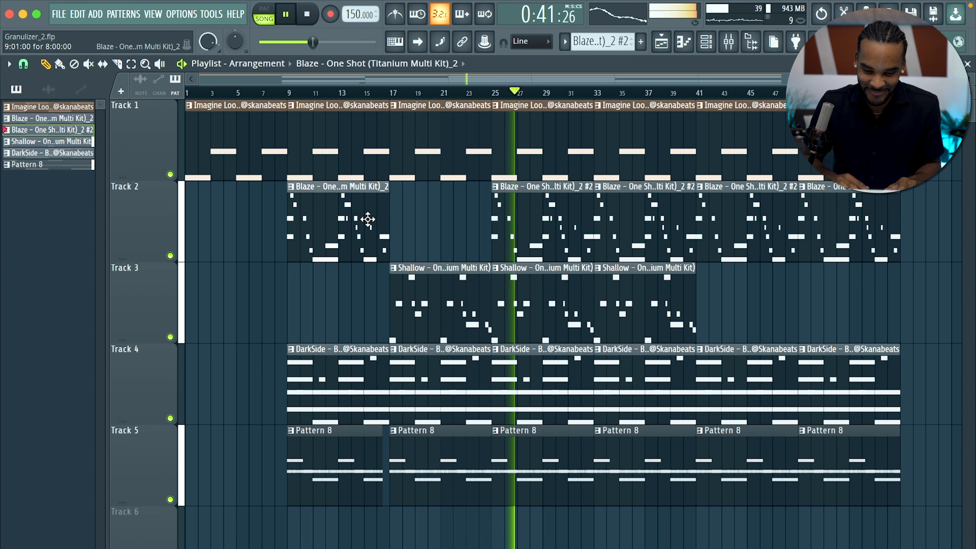
right_click(545, 223)
click(503, 220)
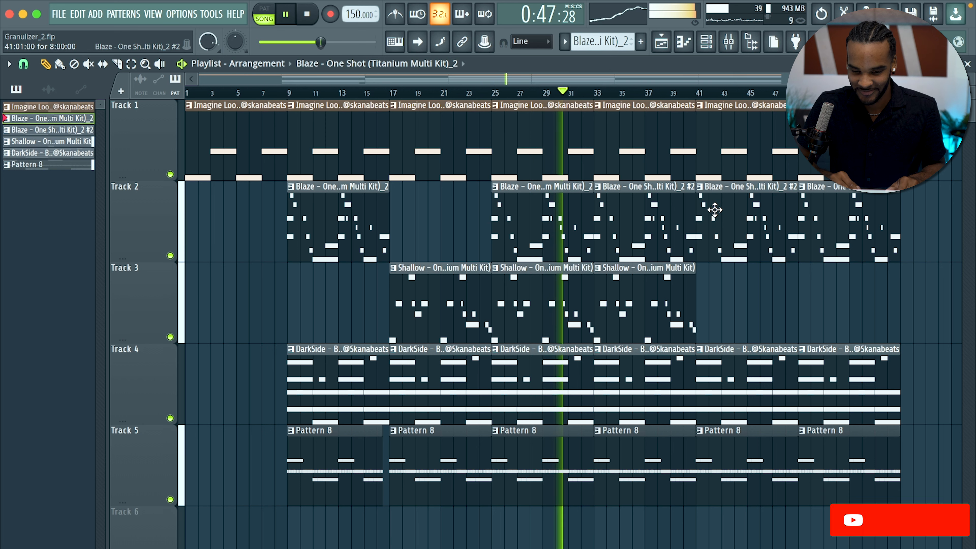
right_click(629, 285)
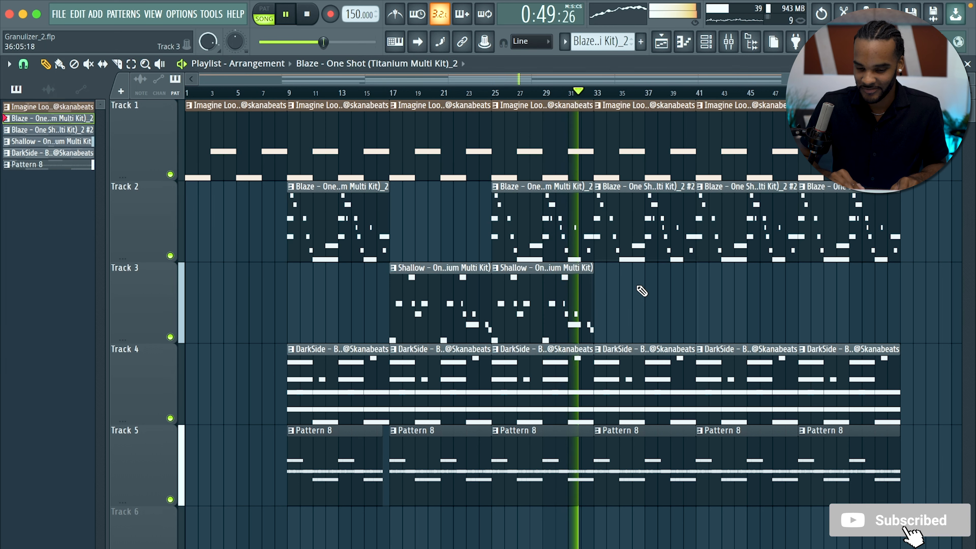
right_click(628, 117)
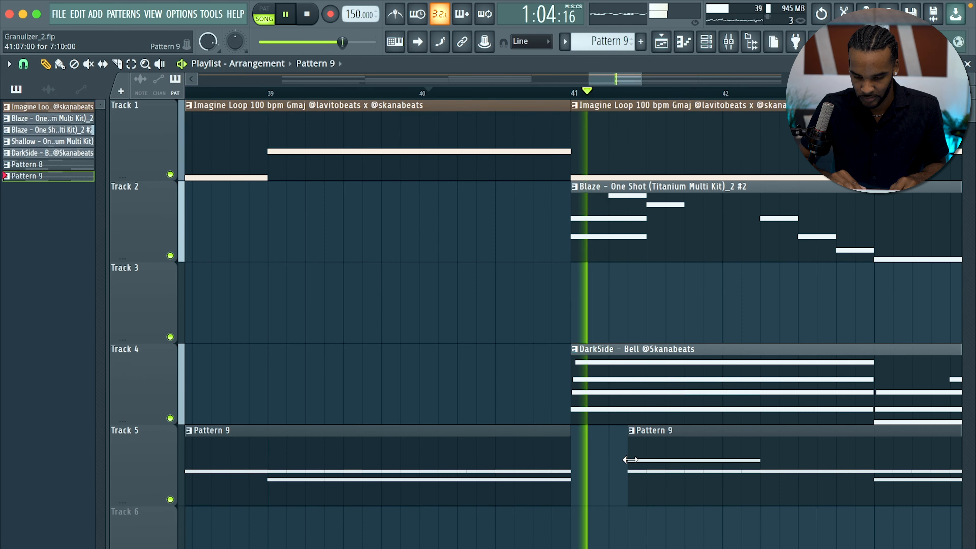
Delete the Blaze clip at bar 41 on Track 2 and the DarkSide bell clip at bar 49 on Track 4
ctrl+scroll(588, 456, down, 5)
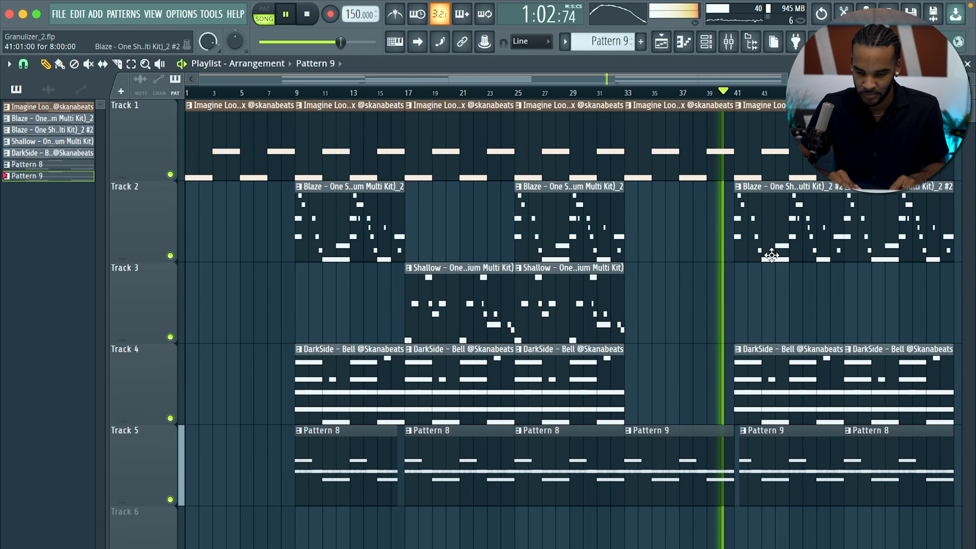
click(786, 243)
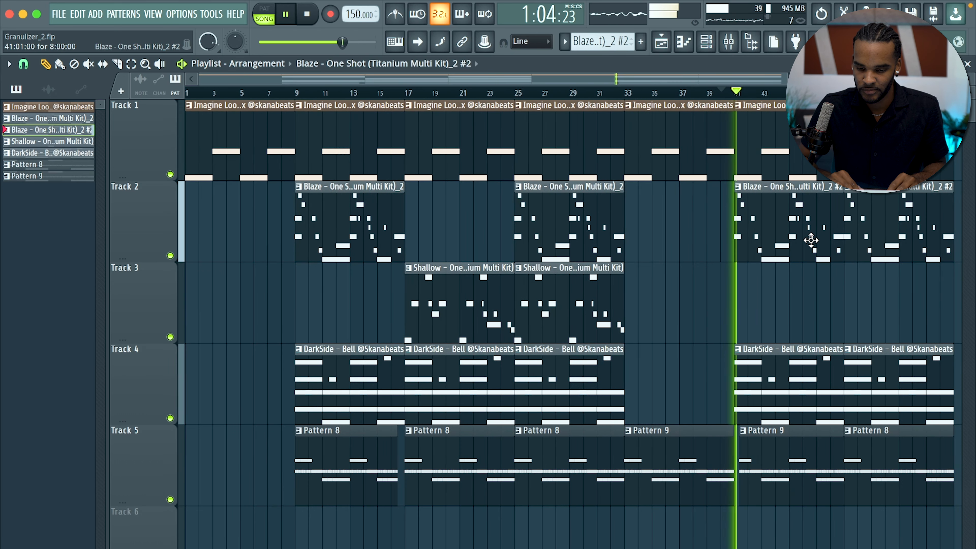
right_click(799, 243)
ctrl+scroll(845, 277, down, 2)
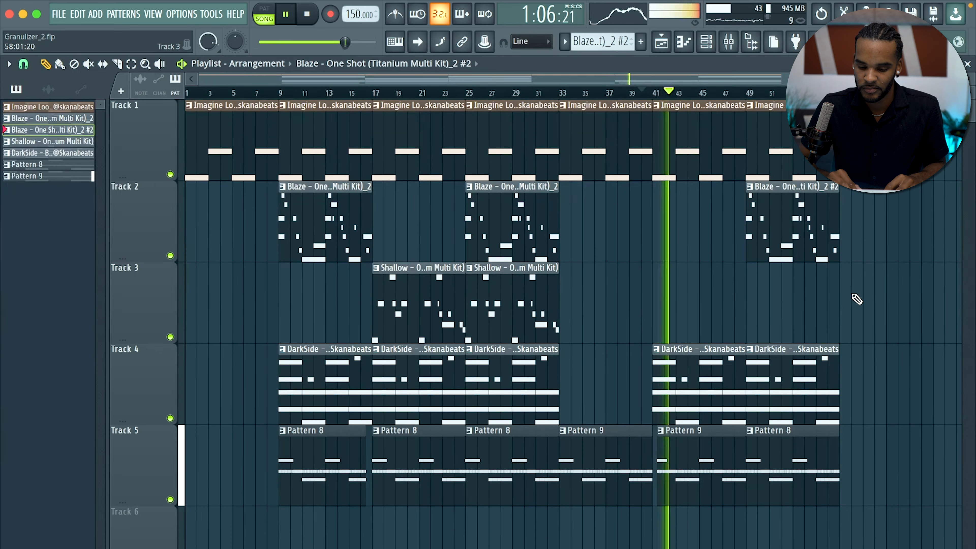
ctrl+scroll(799, 322, down, 3)
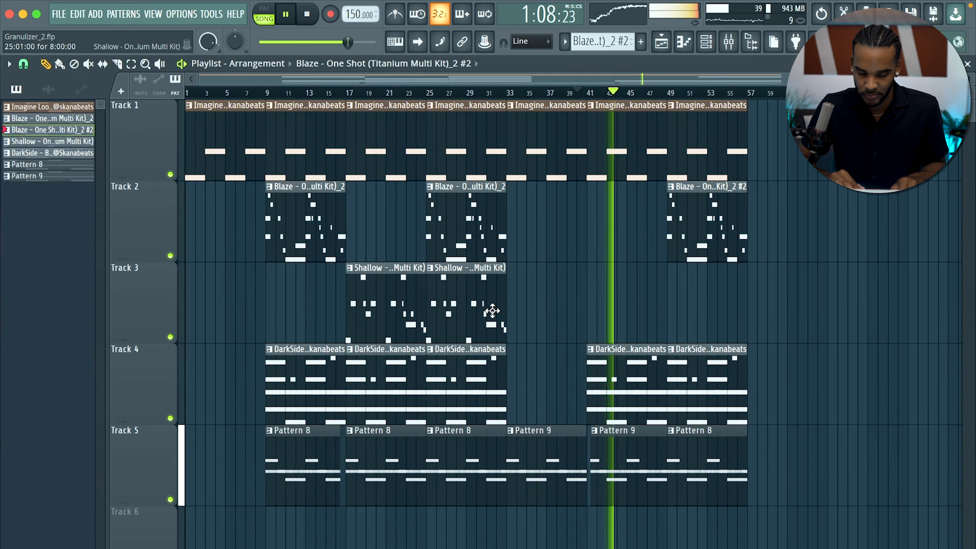
click(718, 365)
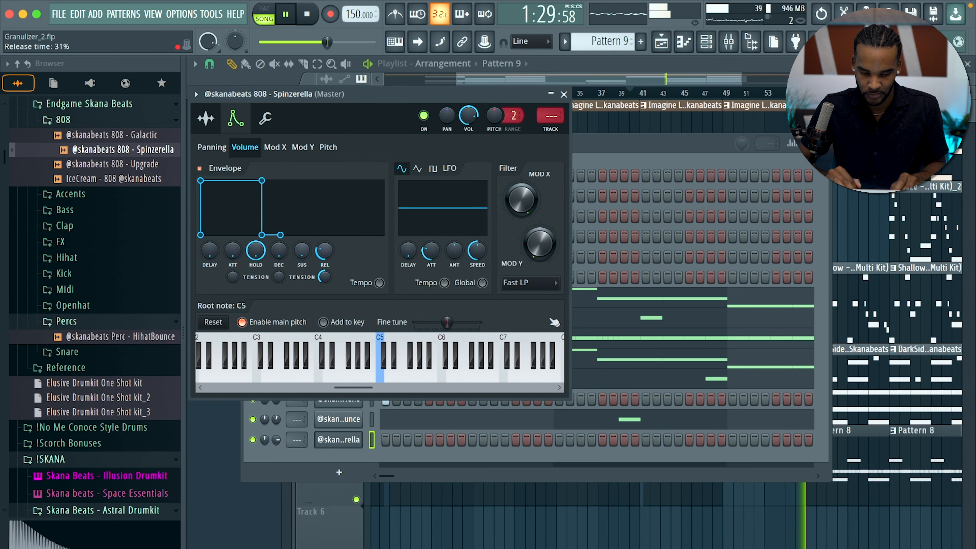
Close the Spinzerella settings and move Pattern 9's bass notes from the Skana 808 channel to the Spinzerella 808 channel
click(564, 94)
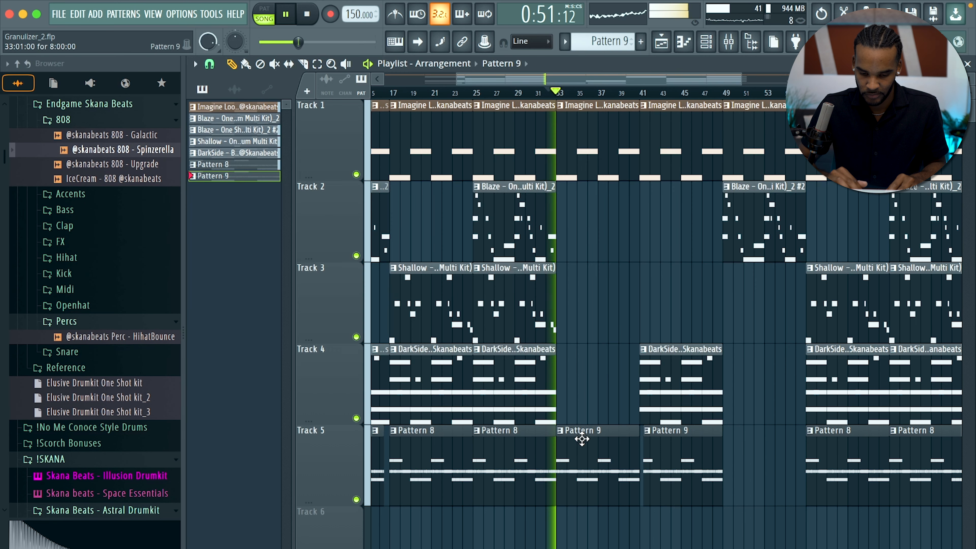
key(F6)
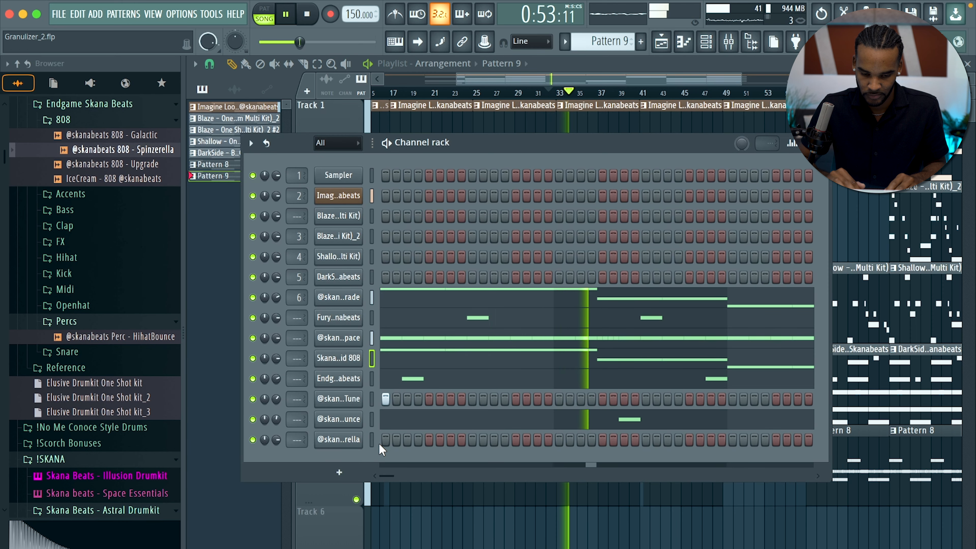
key(super+v)
click(372, 358)
key(super+x)
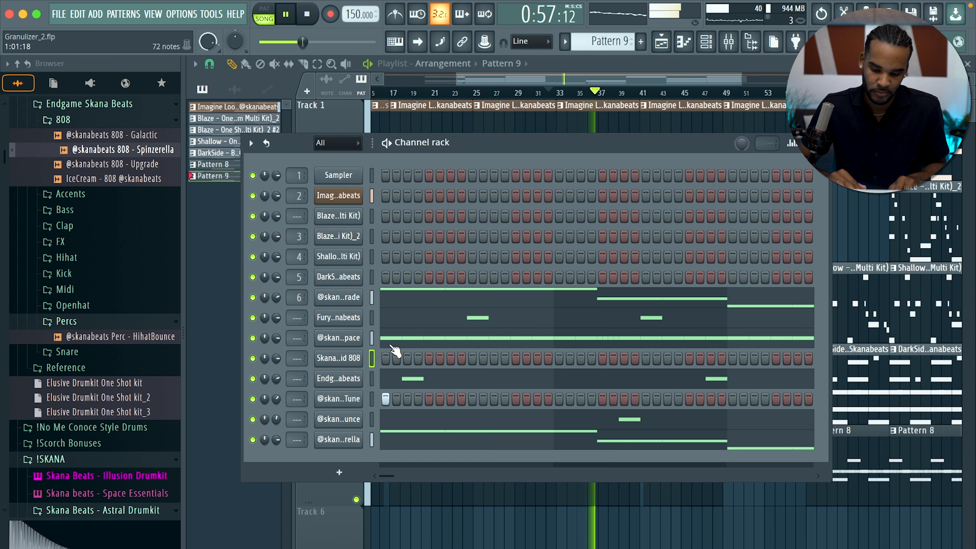
Review the Spinzerella 808's notes in the piano roll, close it, and open the channel's settings
click(406, 448)
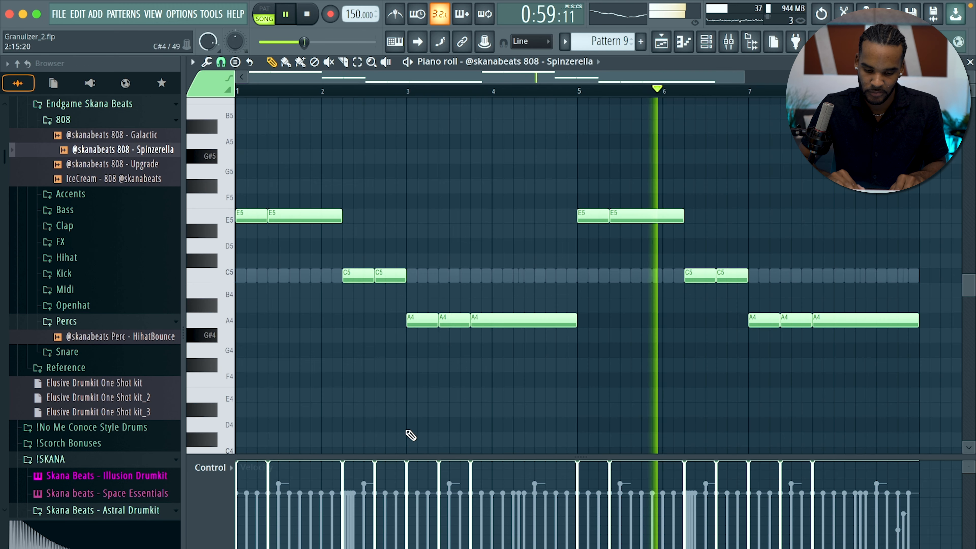
click(970, 63)
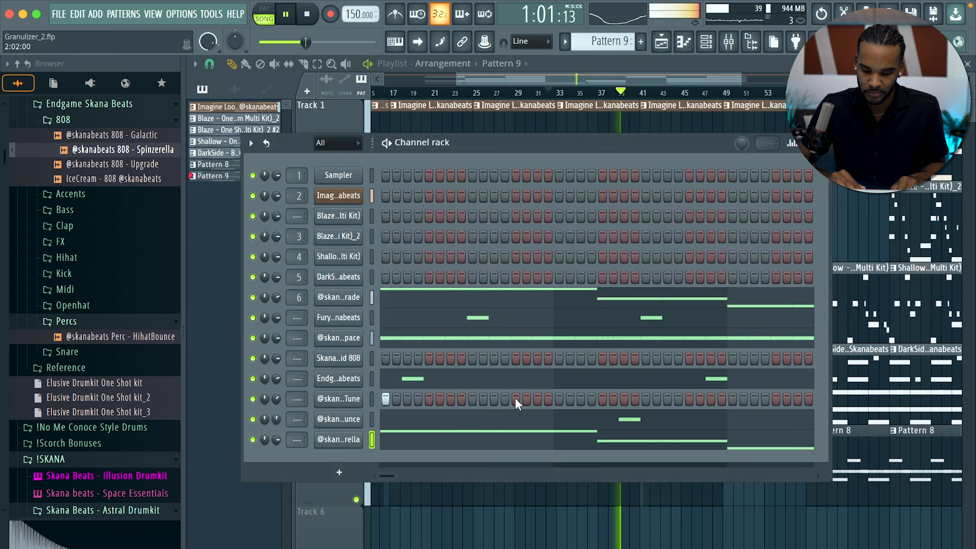
click(338, 439)
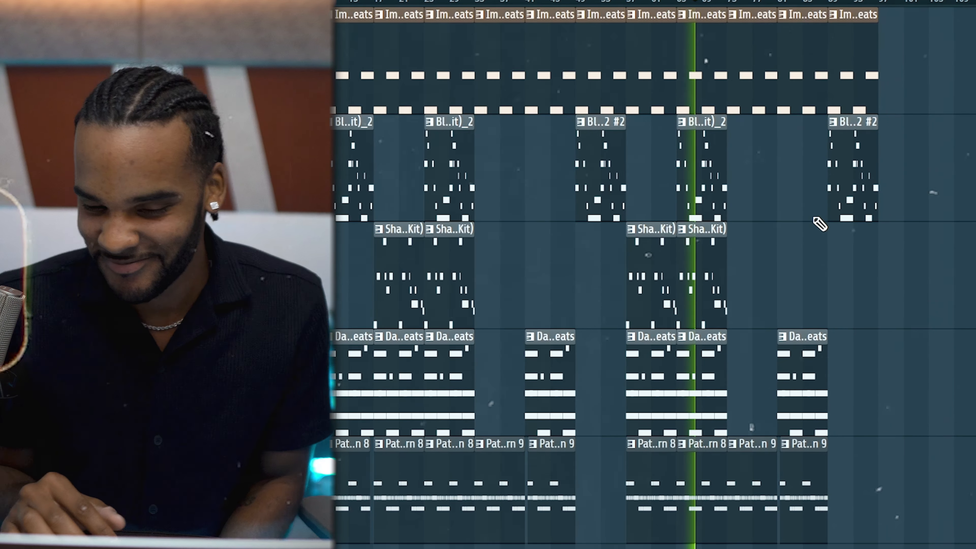
Inspect the Shallow one shot's effect chain in the mixer and return to the playlist
key(F9)
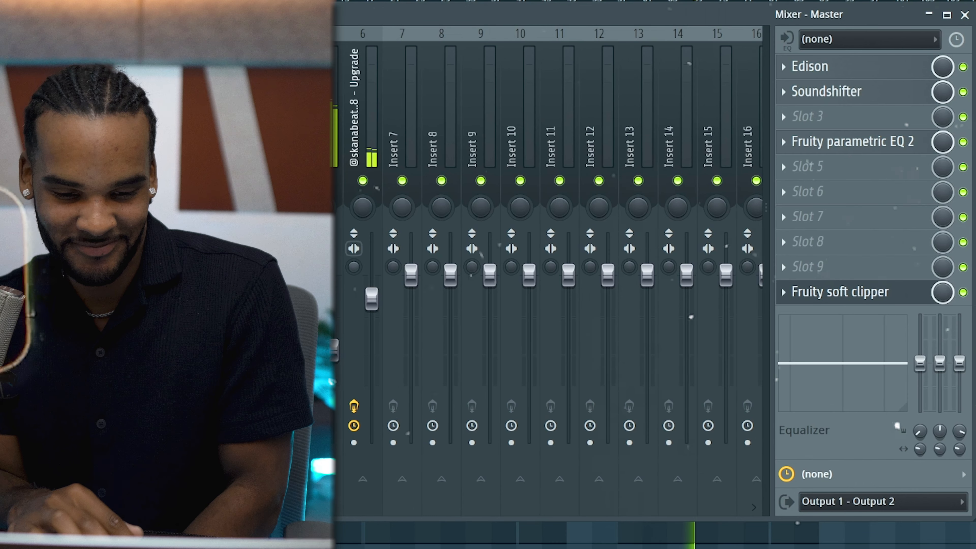
click(246, 173)
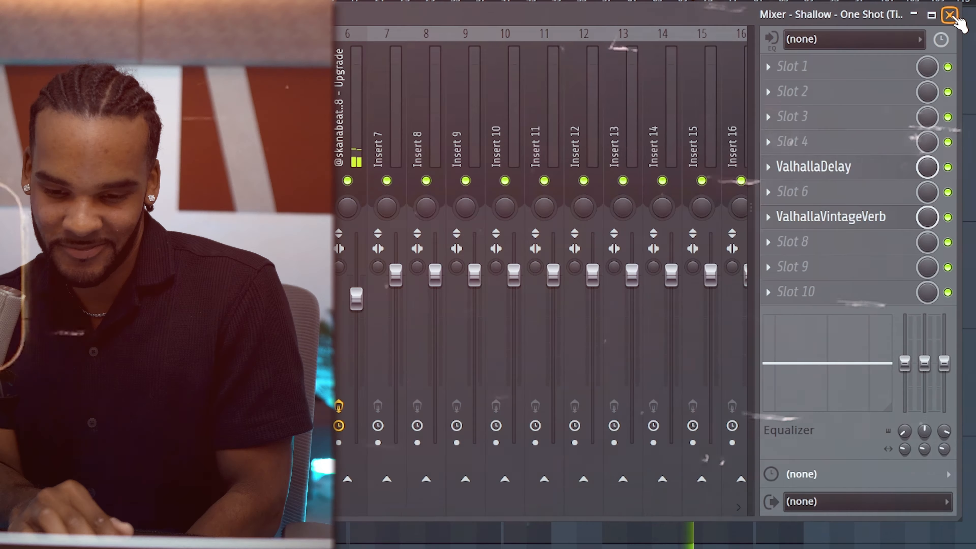
click(954, 15)
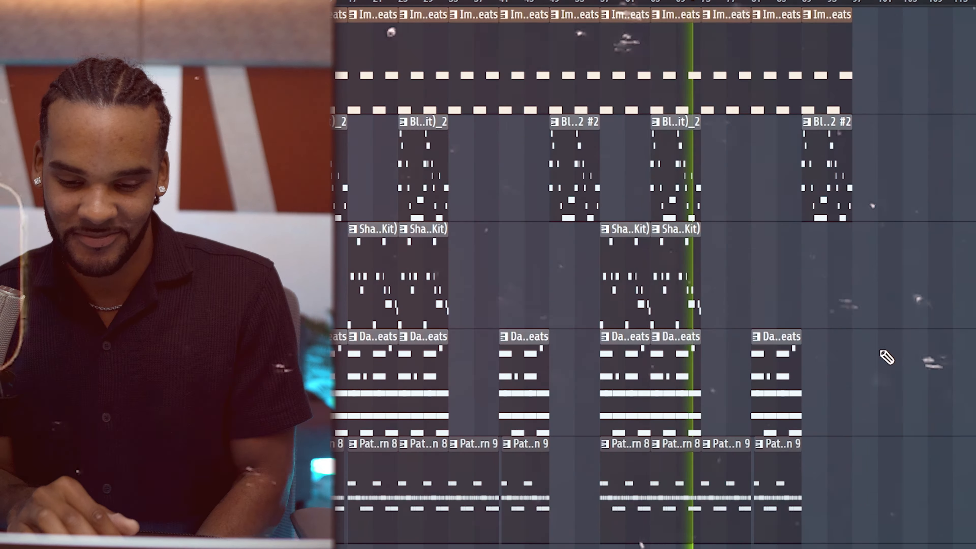